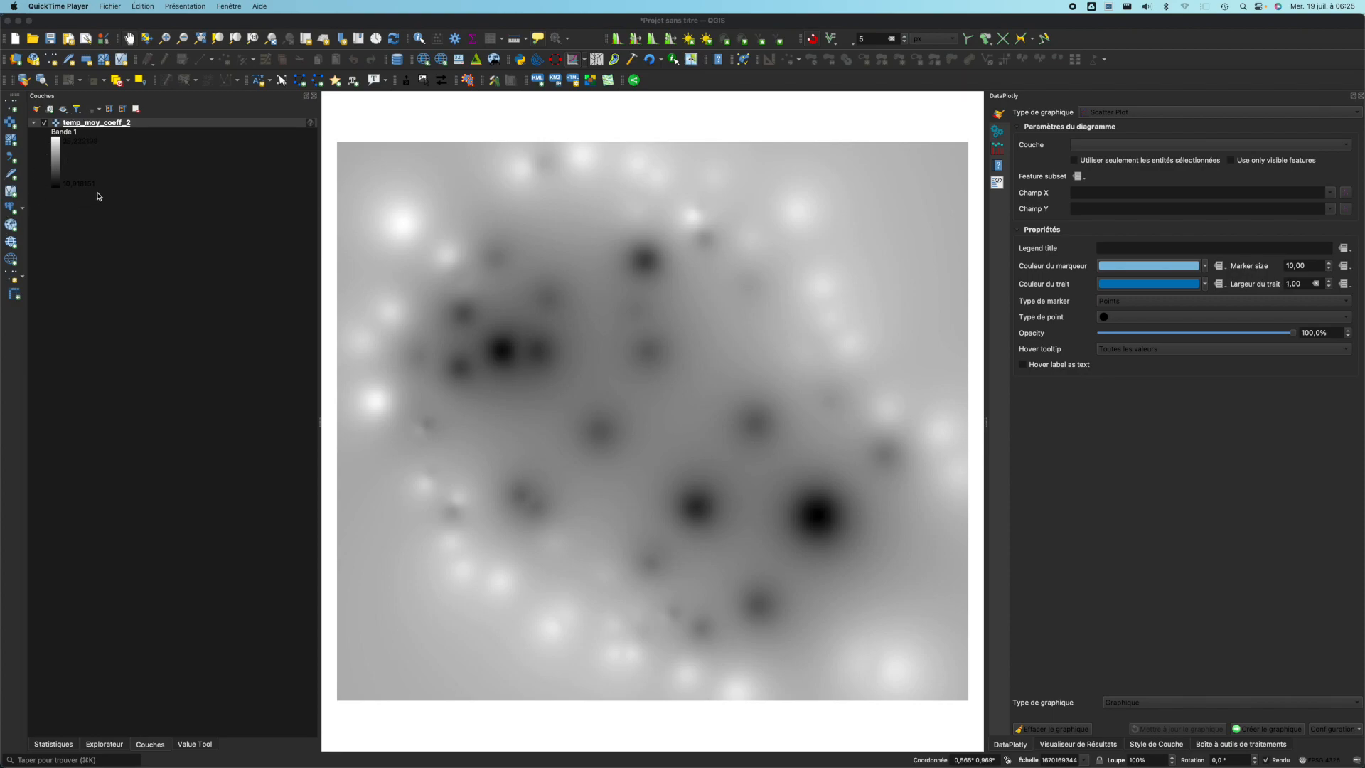
# Connect to the AWARE WFS server and filter its layer list for "Commune".
pyautogui.click(14, 265)
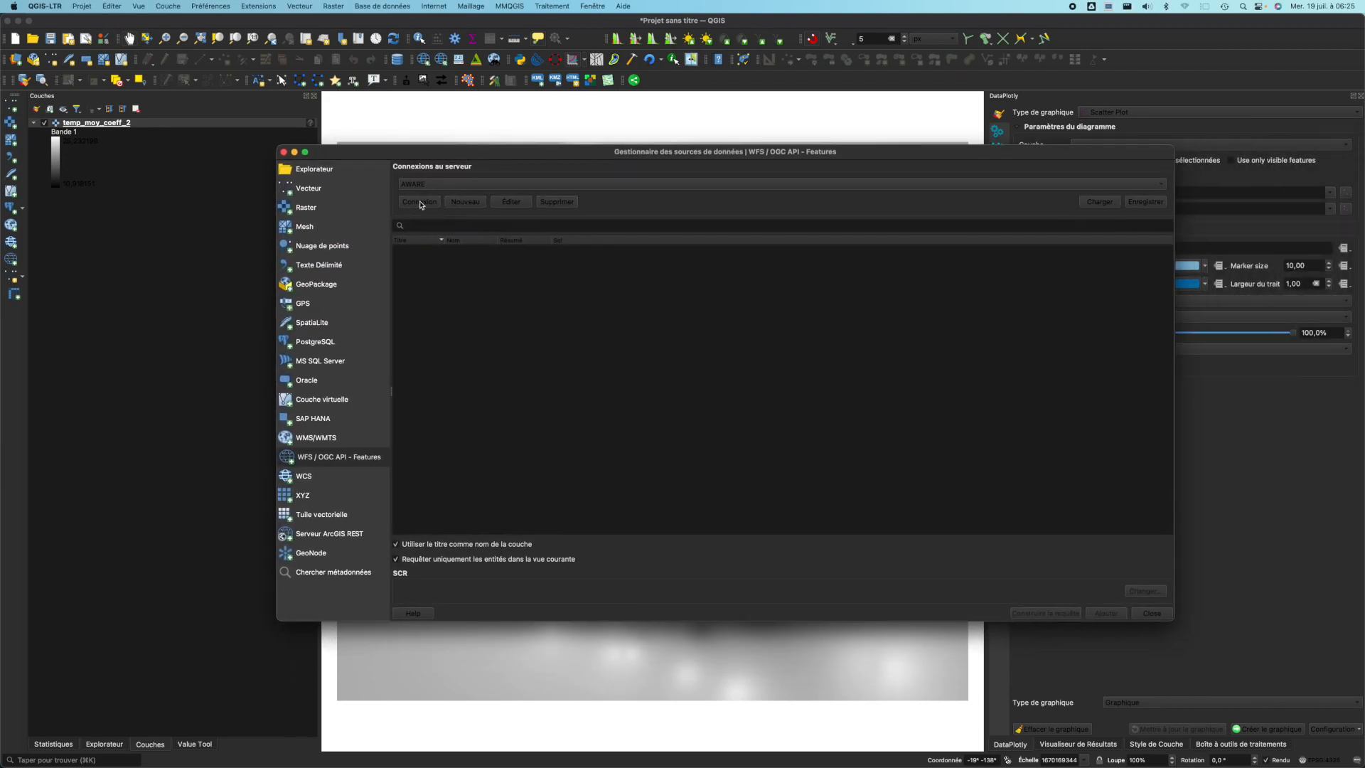
pyautogui.click(421, 202)
pyautogui.click(438, 226)
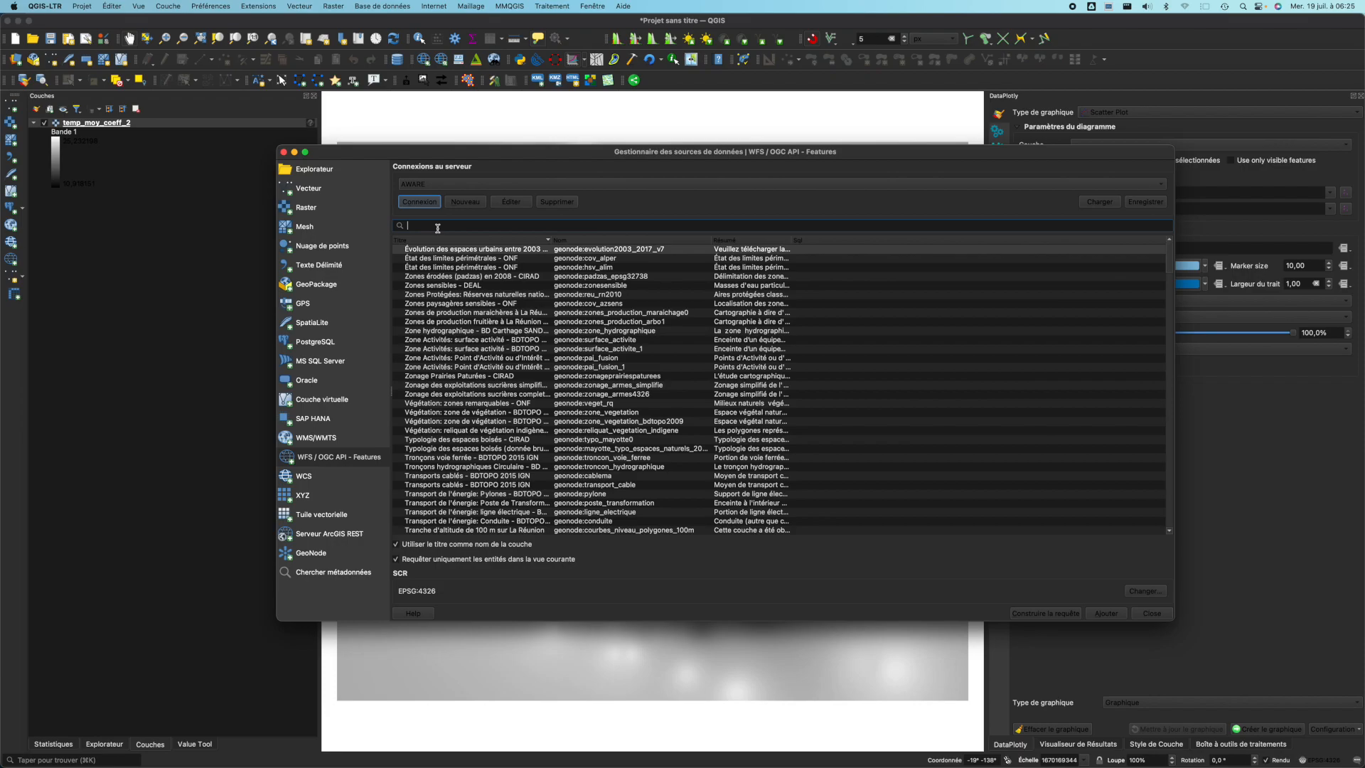
pyautogui.write('Commun')
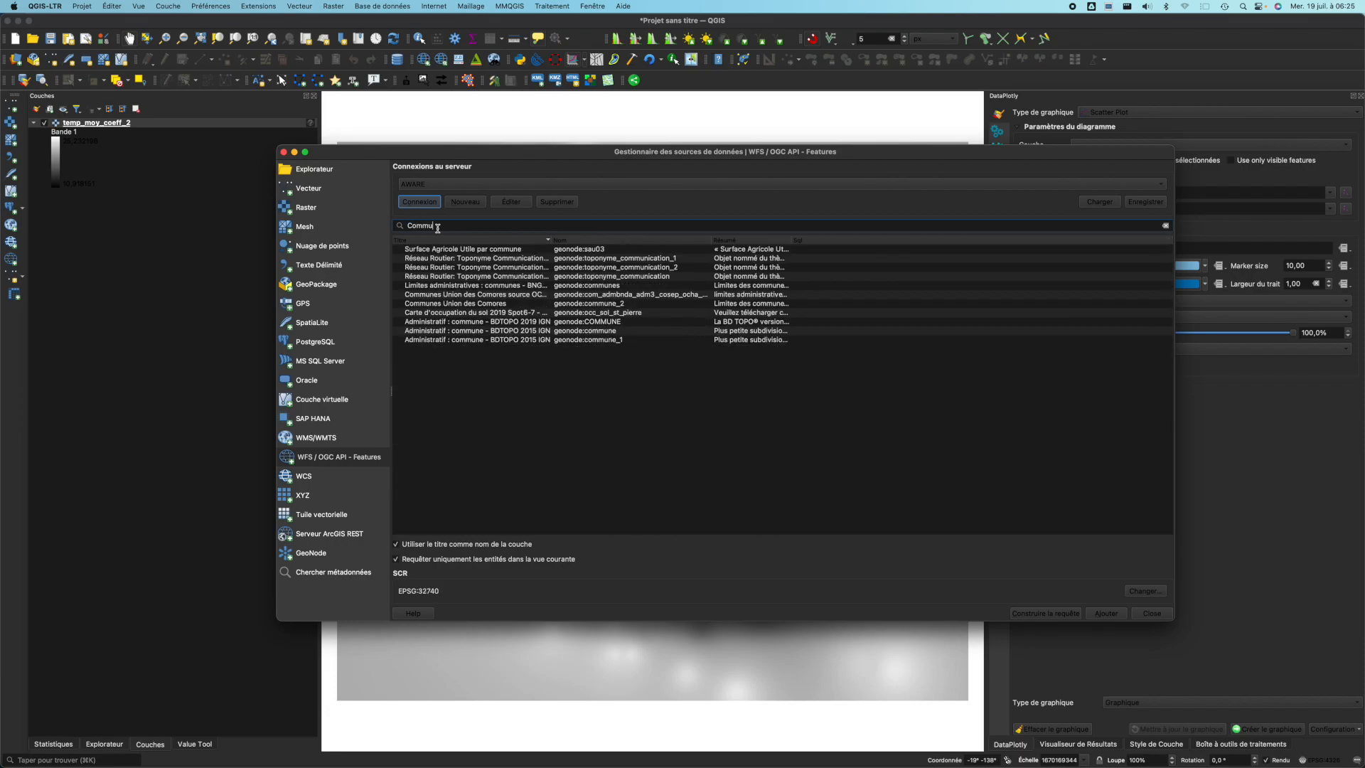
pyautogui.write('e')
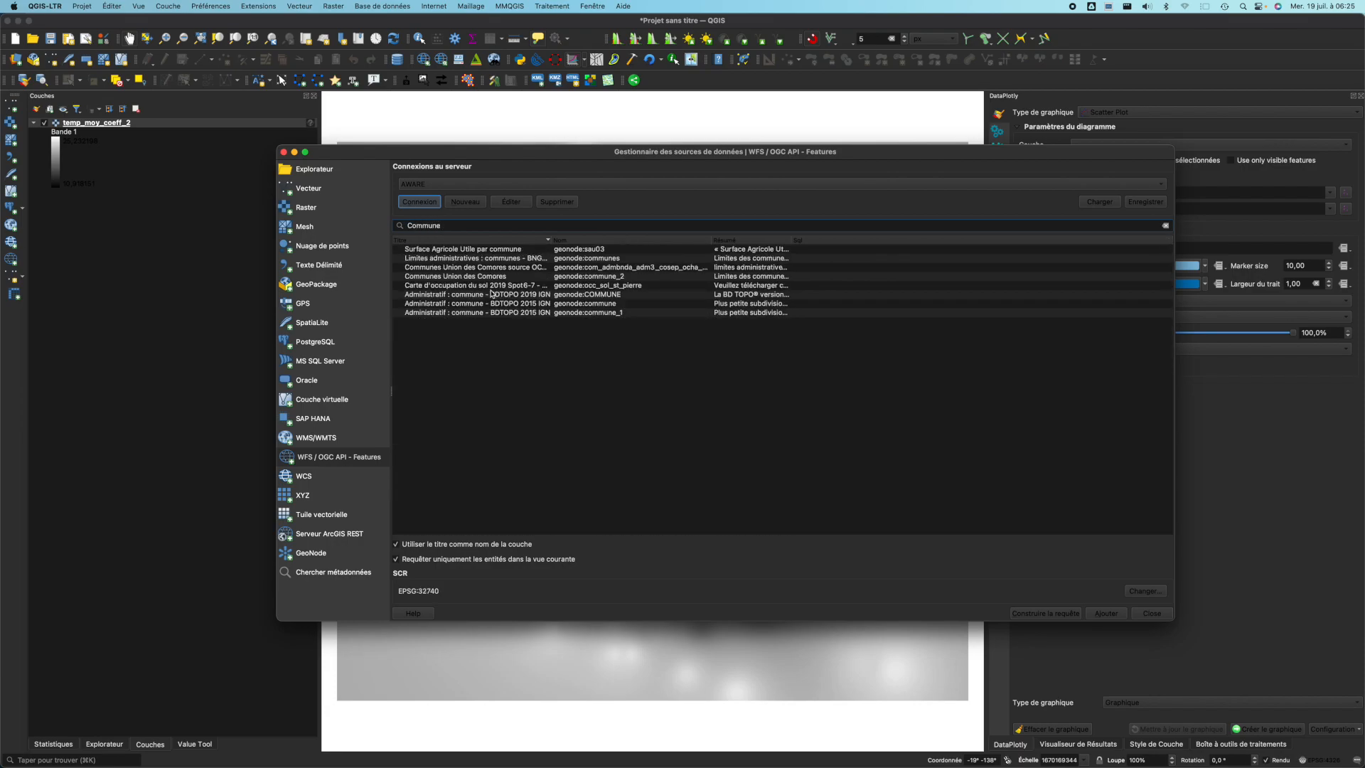
# Add the WFS layer "Administratif : commune - BDTOPO 2019 IGN" to the project and close the data source manager.
pyautogui.click(451, 303)
pyautogui.click(467, 295)
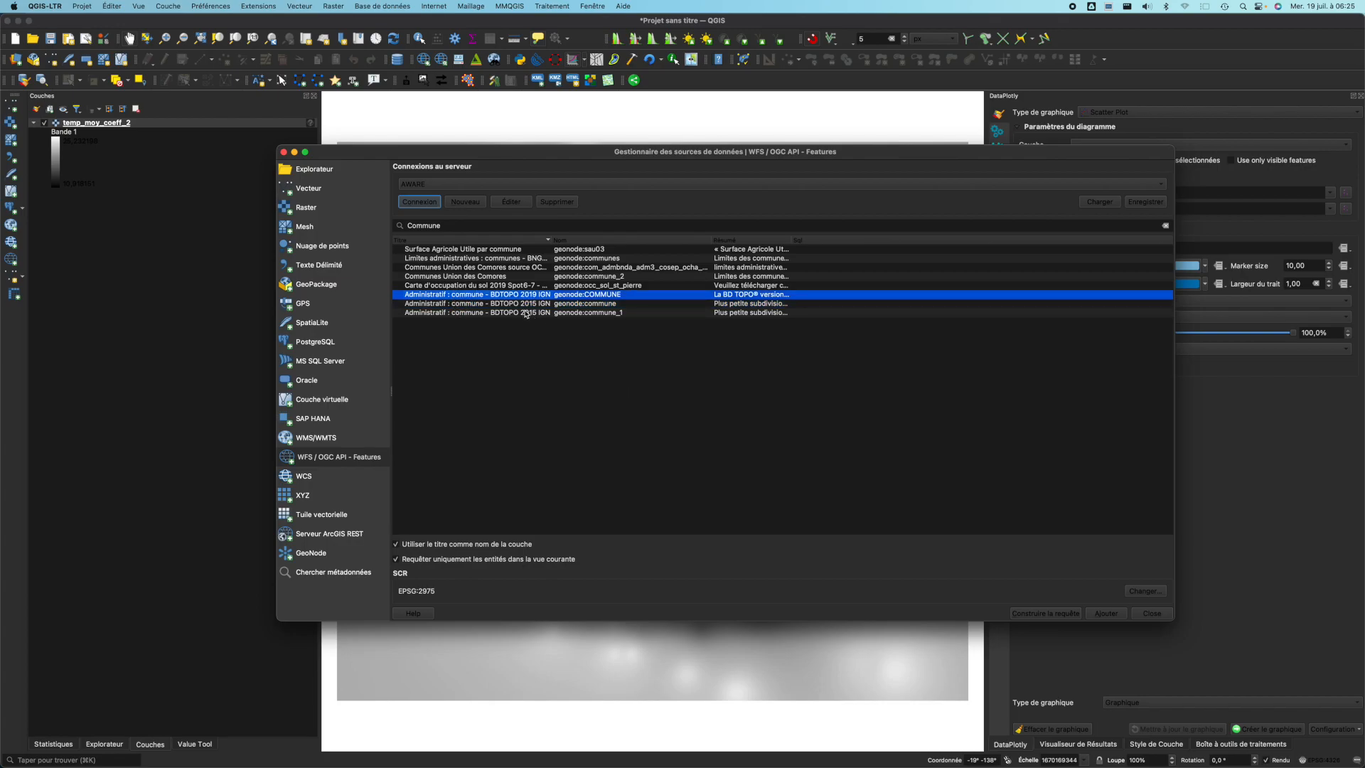
pyautogui.moveTo(551, 239); pyautogui.dragTo(626, 241)
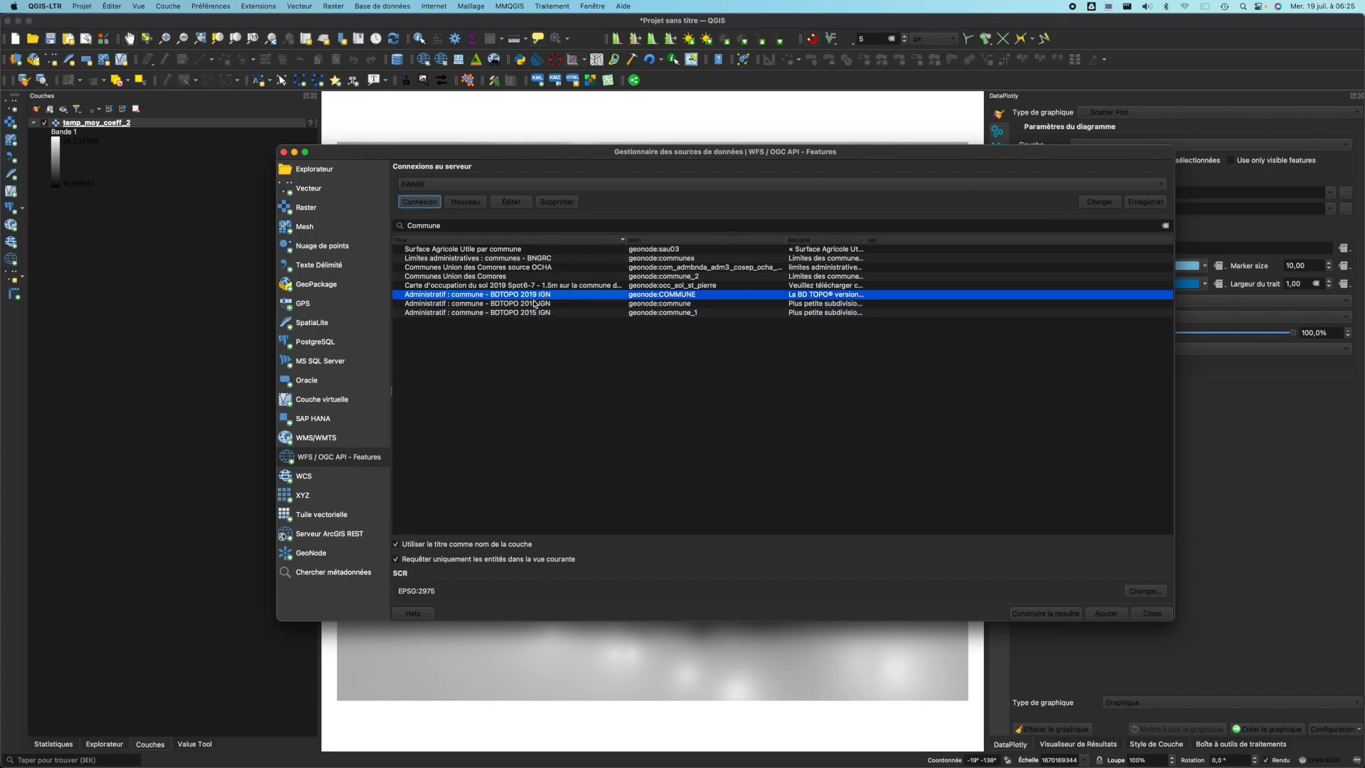
pyautogui.click(1117, 616)
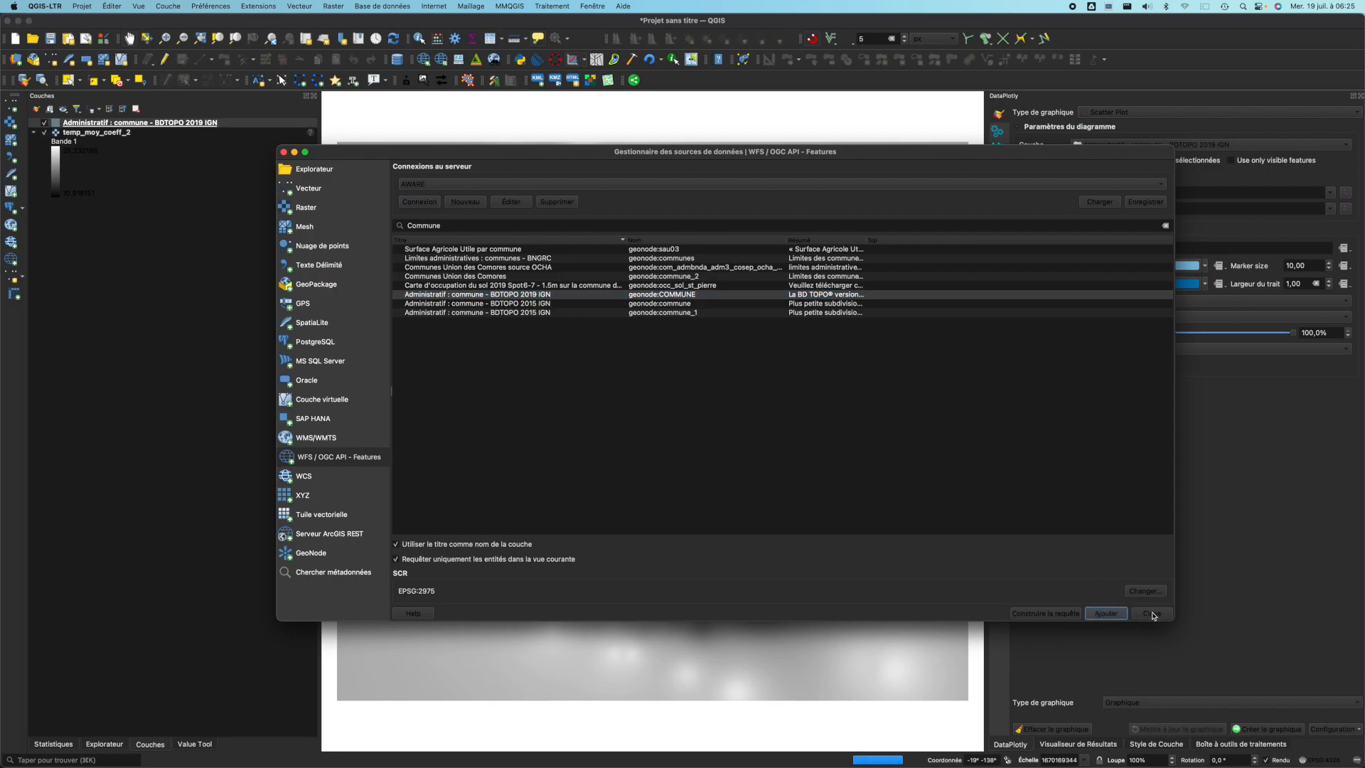
pyautogui.click(1152, 613)
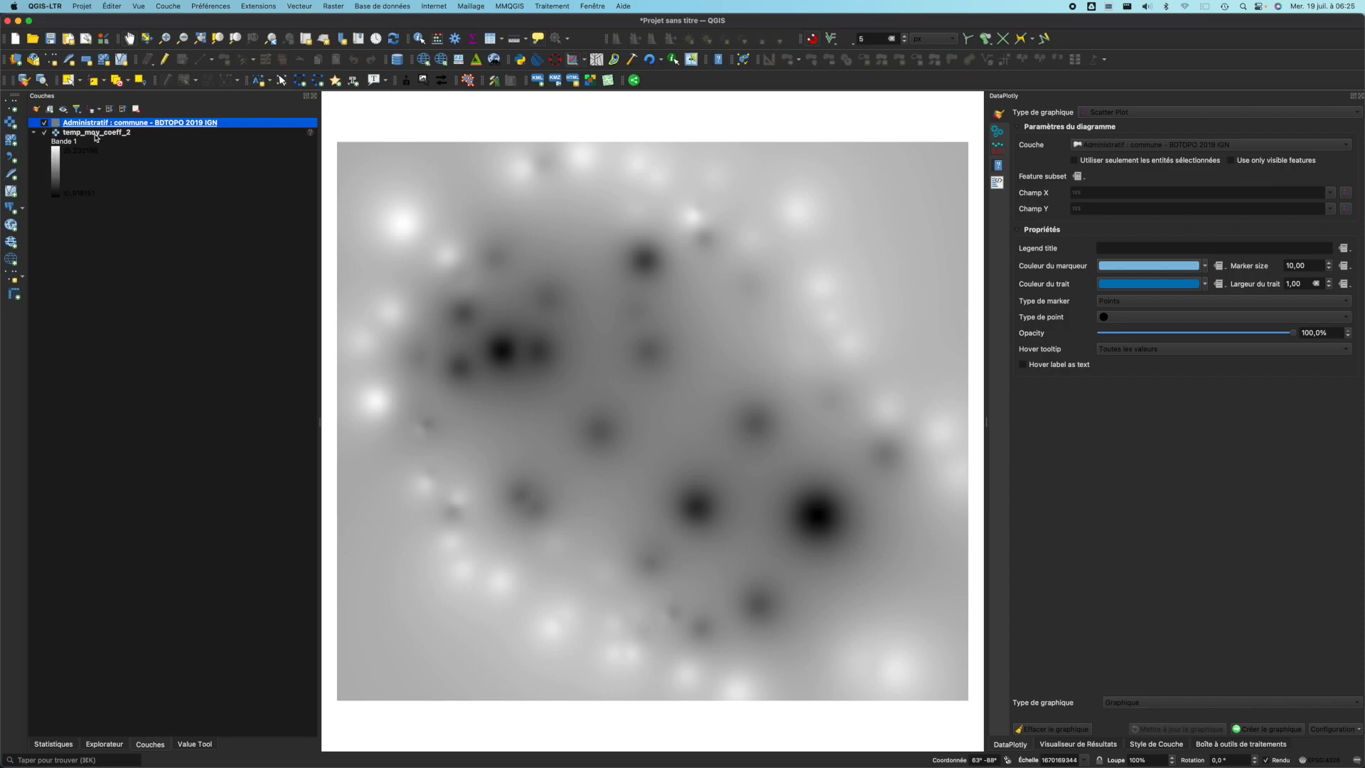
# Examine the temp_moy_coeff_2 raster's layer information for its extent and coordinate reference system.
pyautogui.click(130, 135)
pyautogui.moveTo(314, 137)
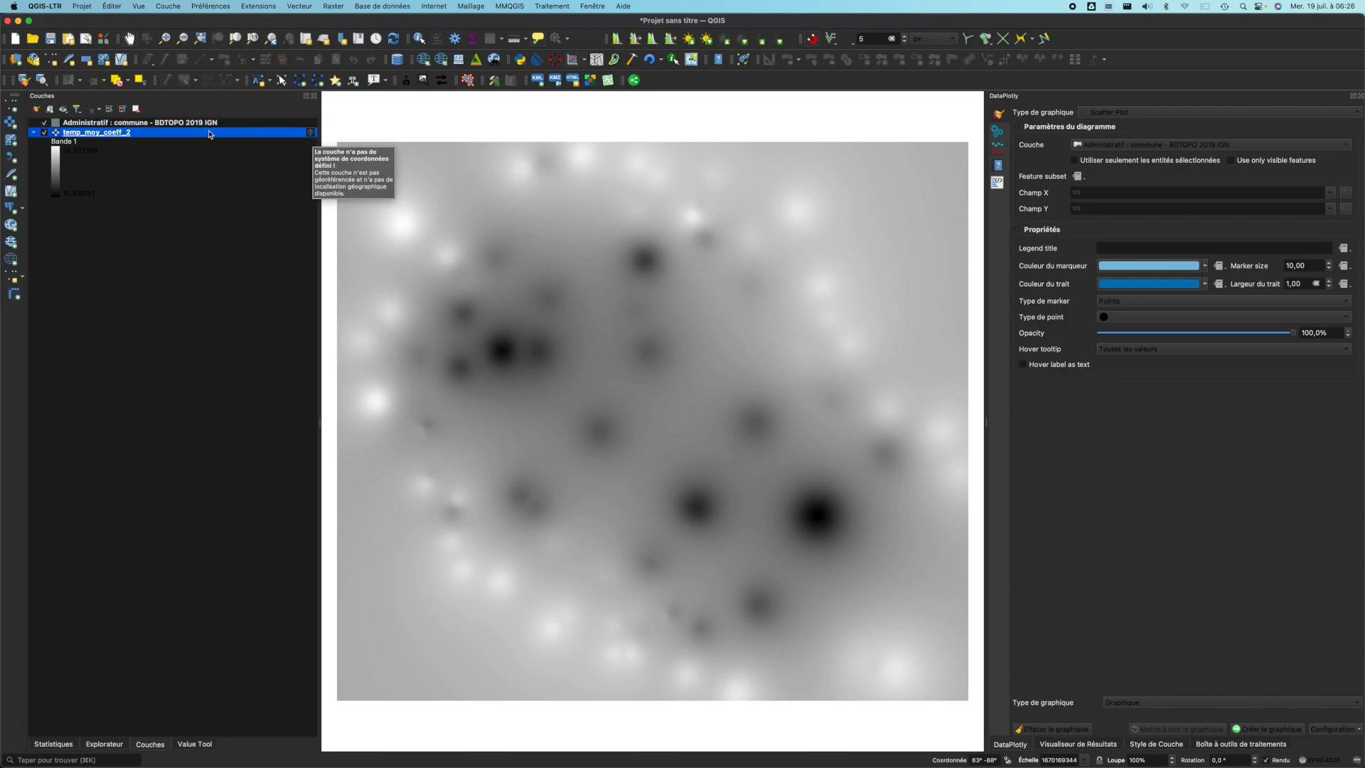
pyautogui.rightClick(114, 134)
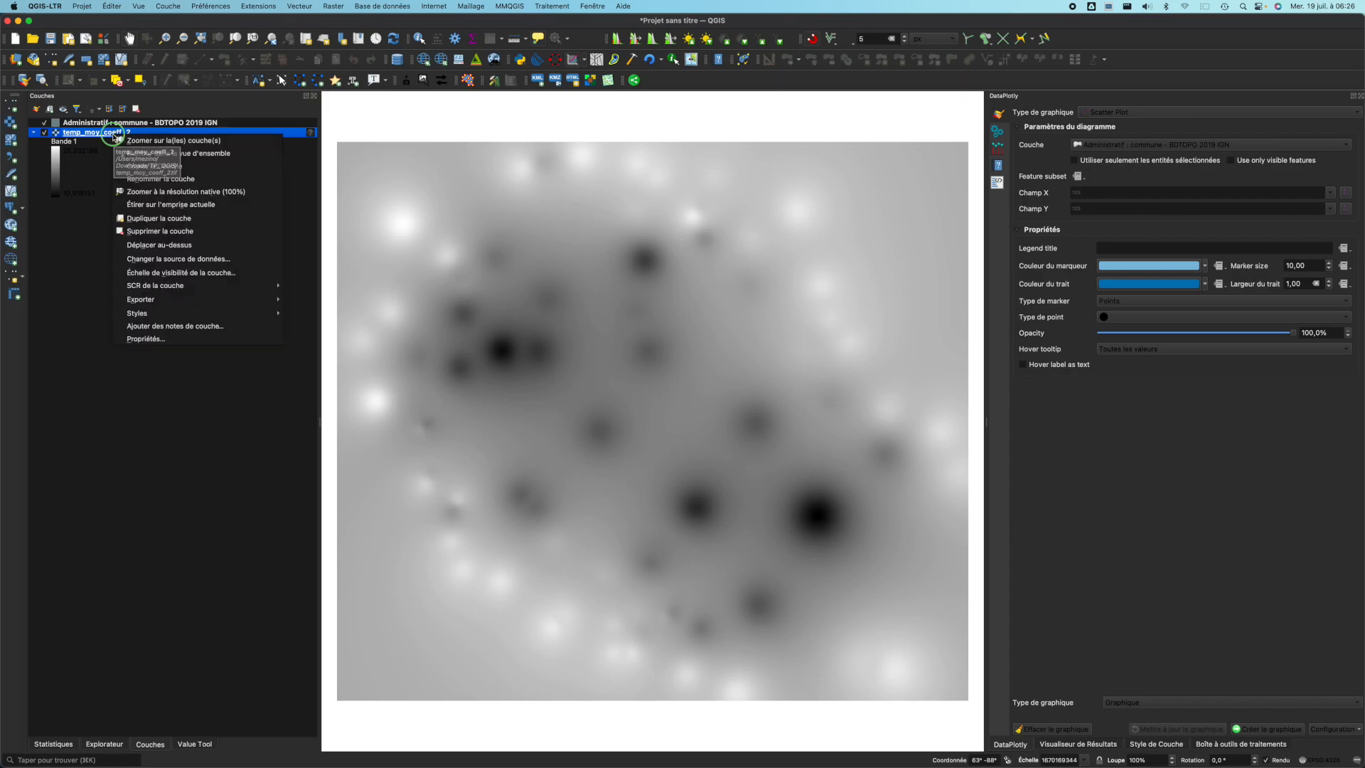
pyautogui.click(145, 339)
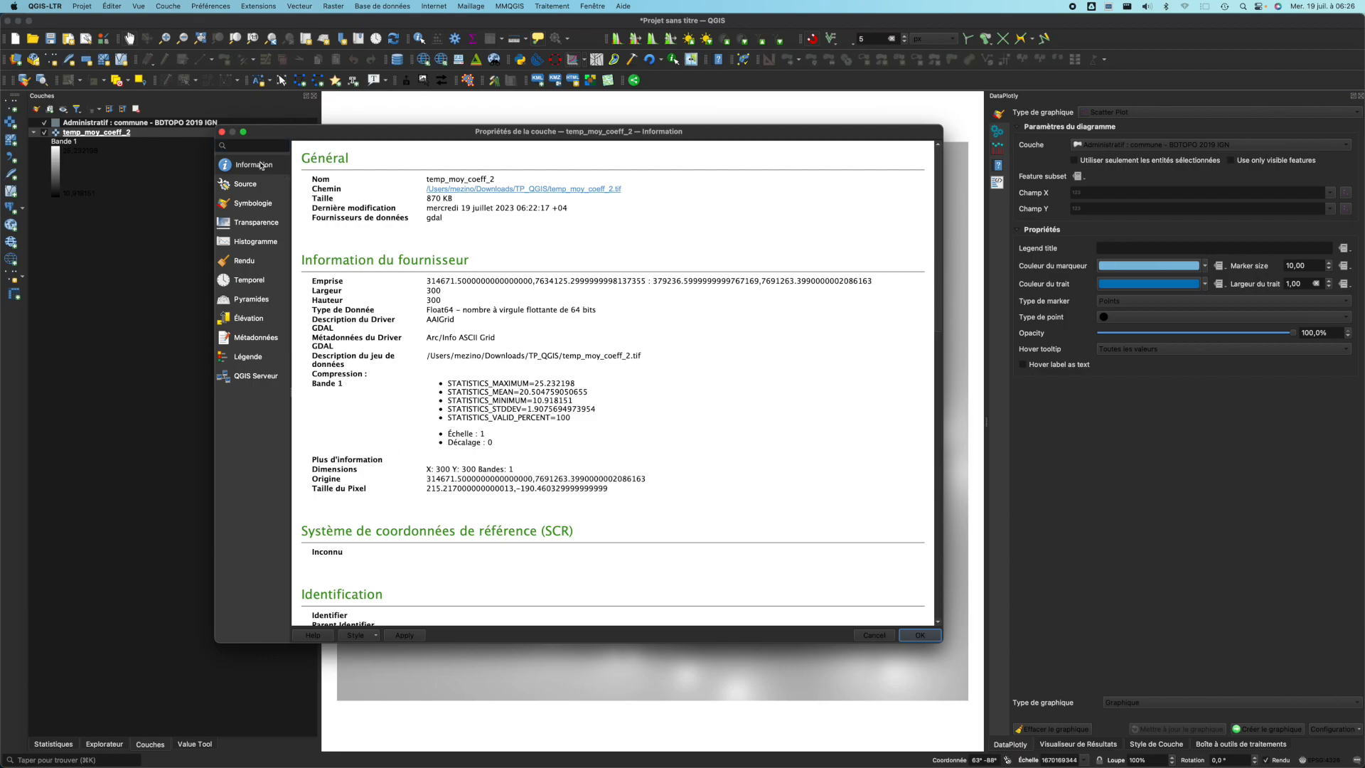
pyautogui.click(221, 131)
# Assign EPSG:32740 as the coordinate system of the temp_moy_coeff_2 raster and zoom the map to that layer.
pyautogui.click(125, 134)
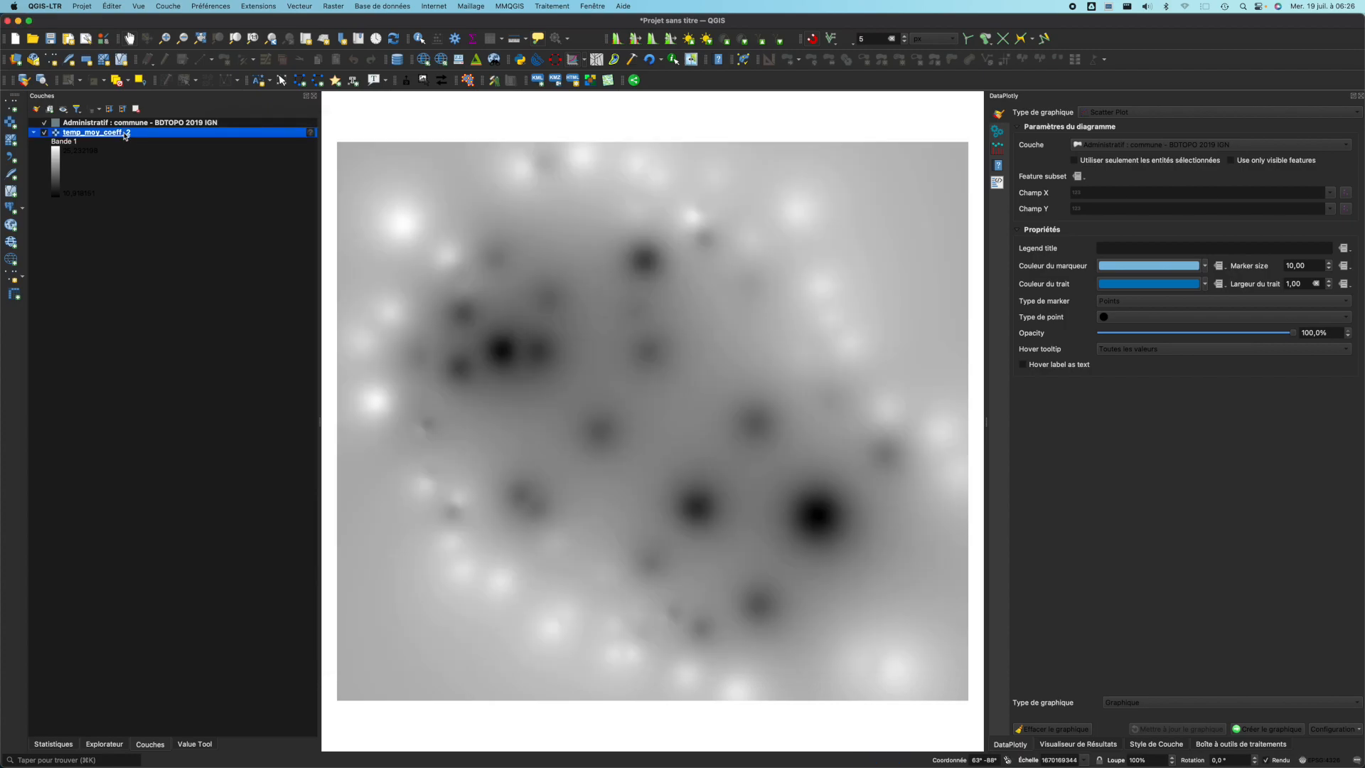
pyautogui.rightClick(125, 135)
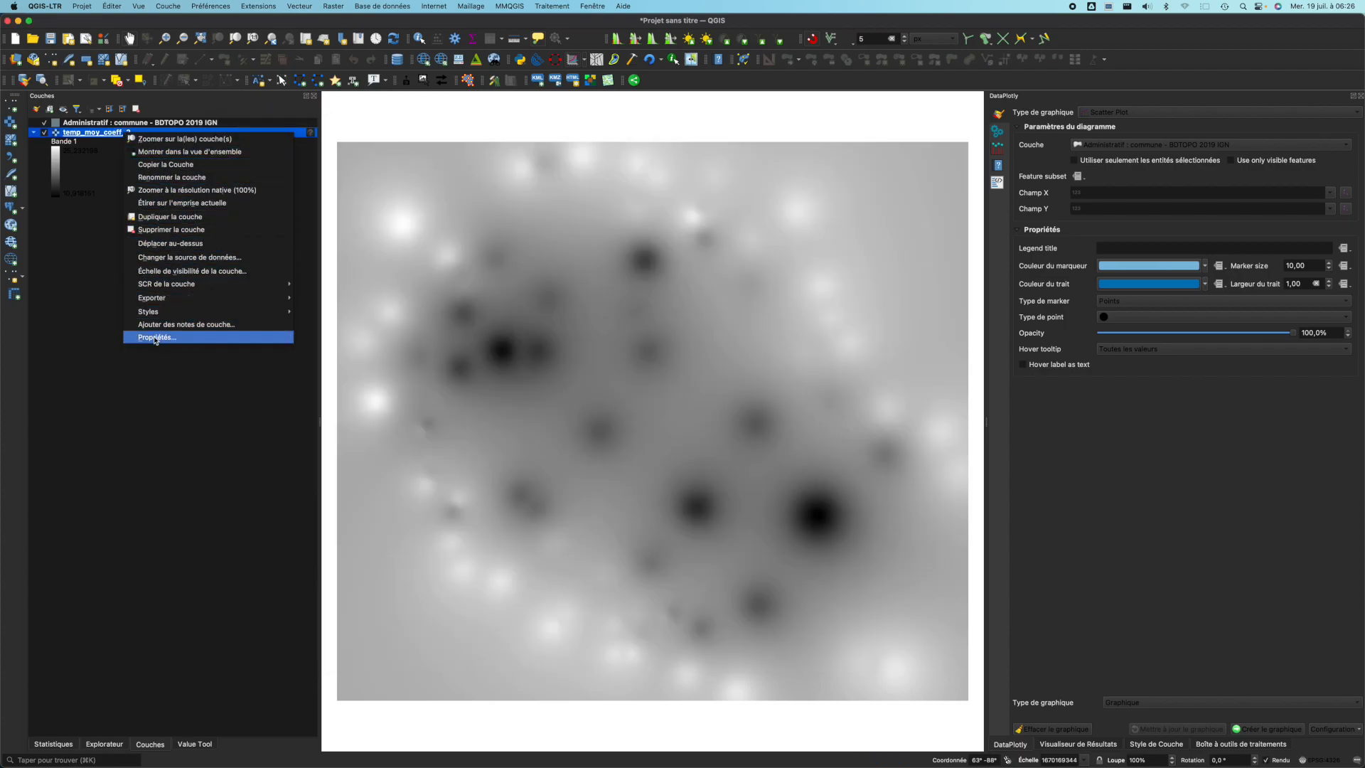
pyautogui.moveTo(202, 284)
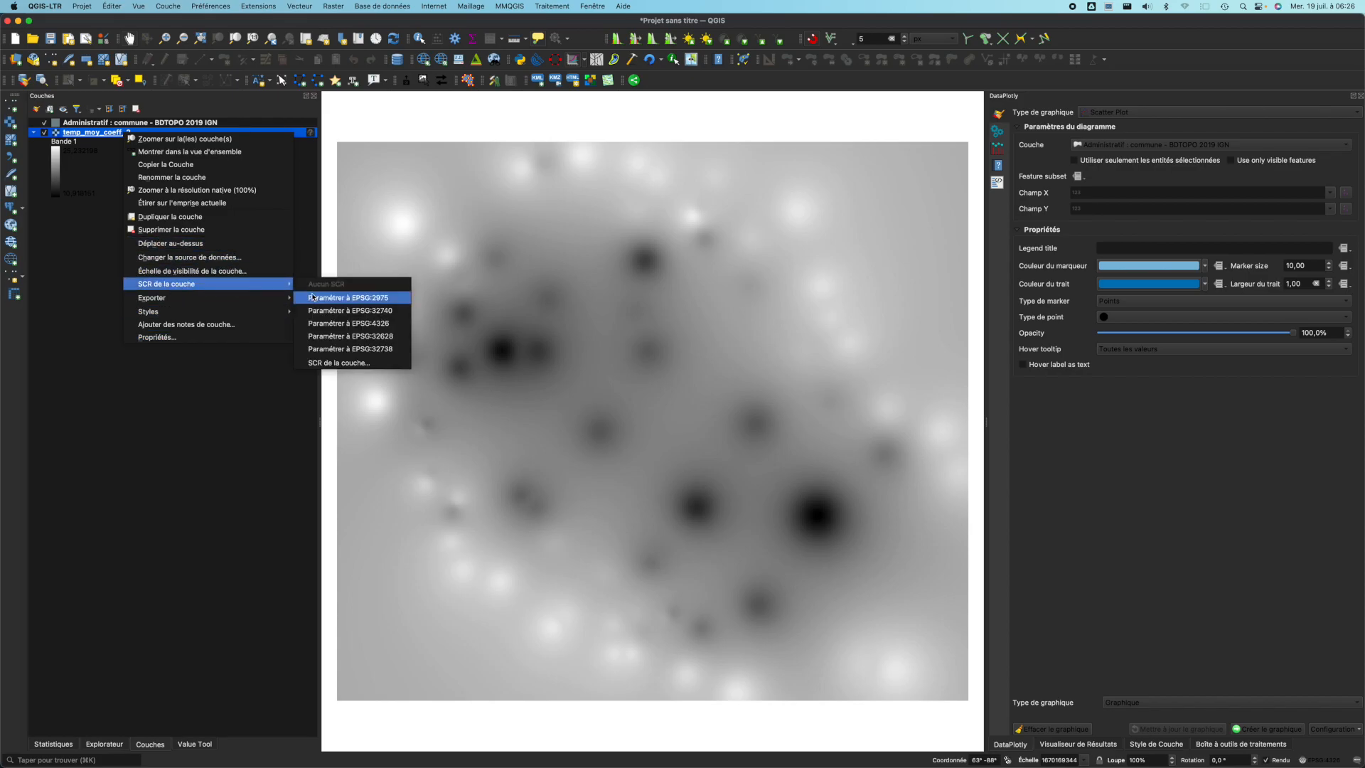
pyautogui.click(383, 311)
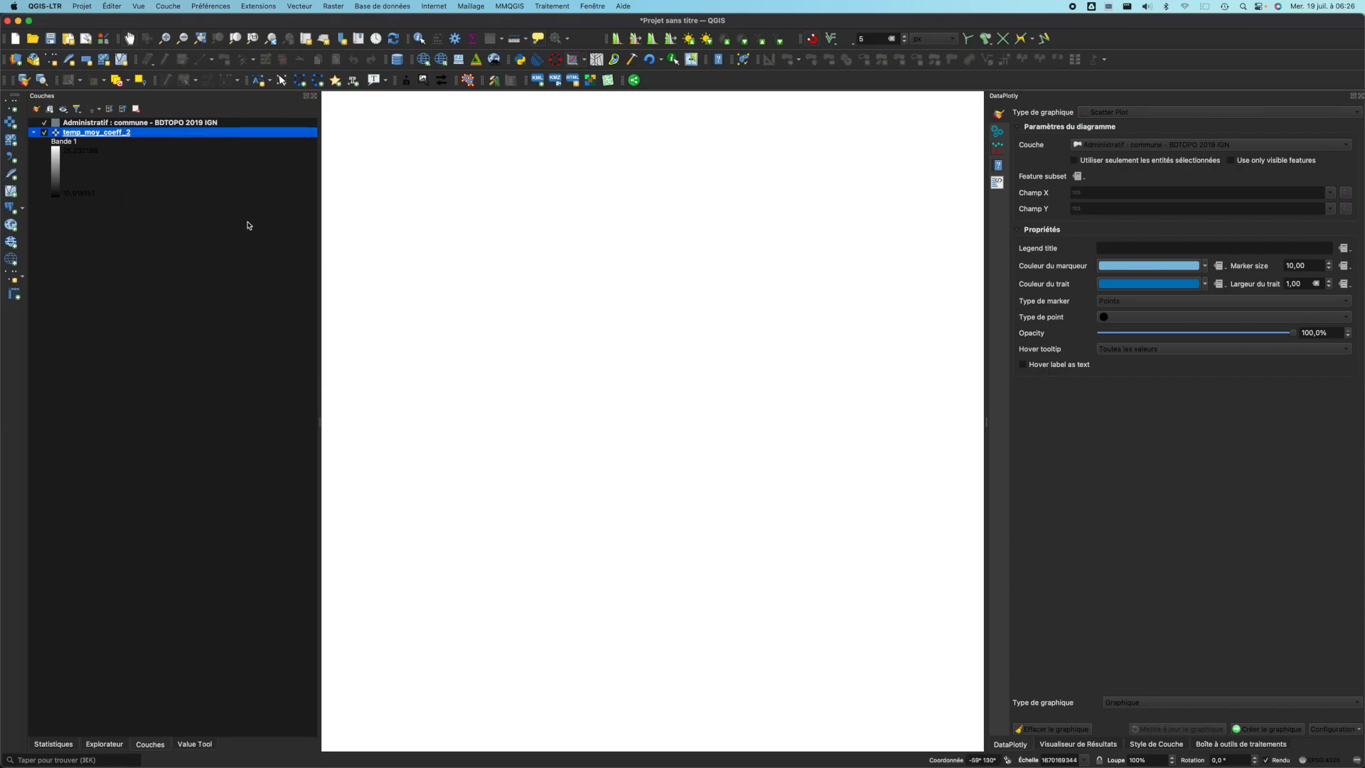
pyautogui.rightClick(134, 134)
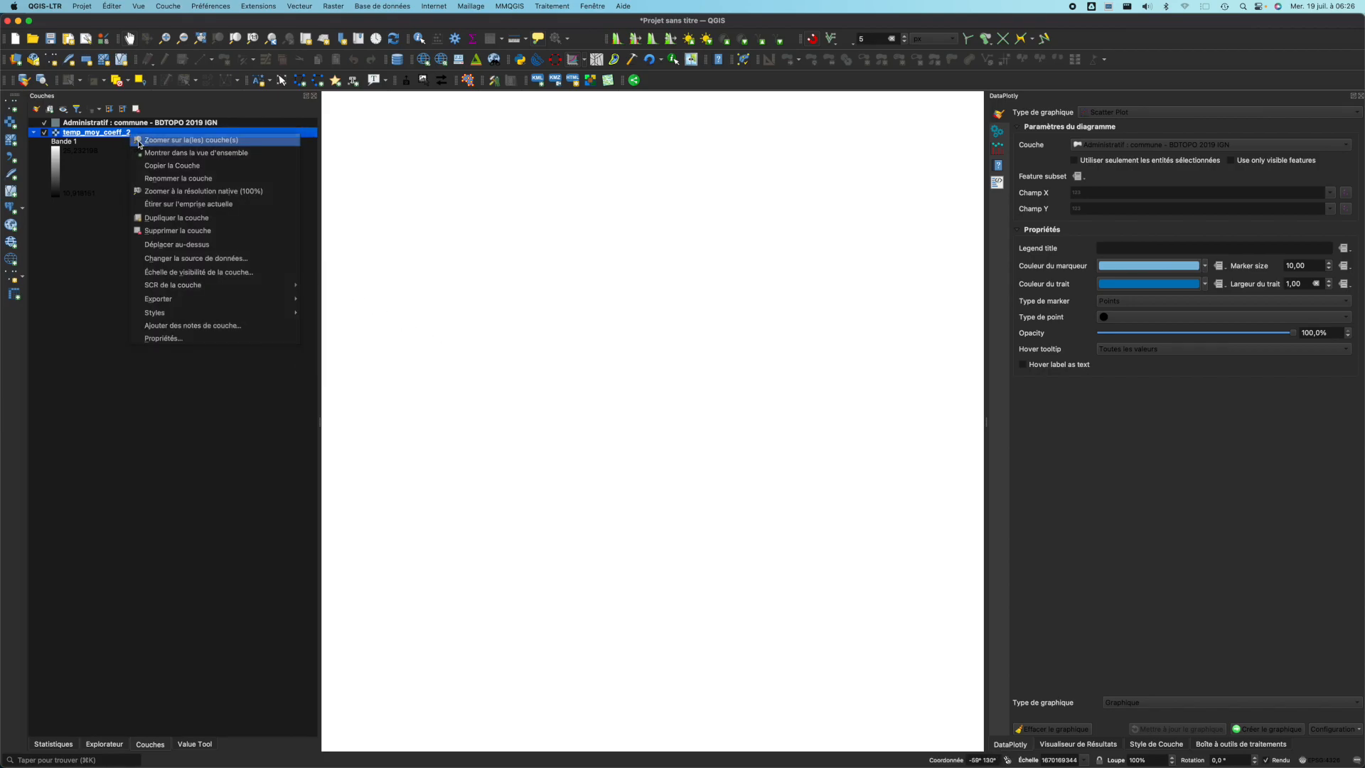
pyautogui.click(160, 141)
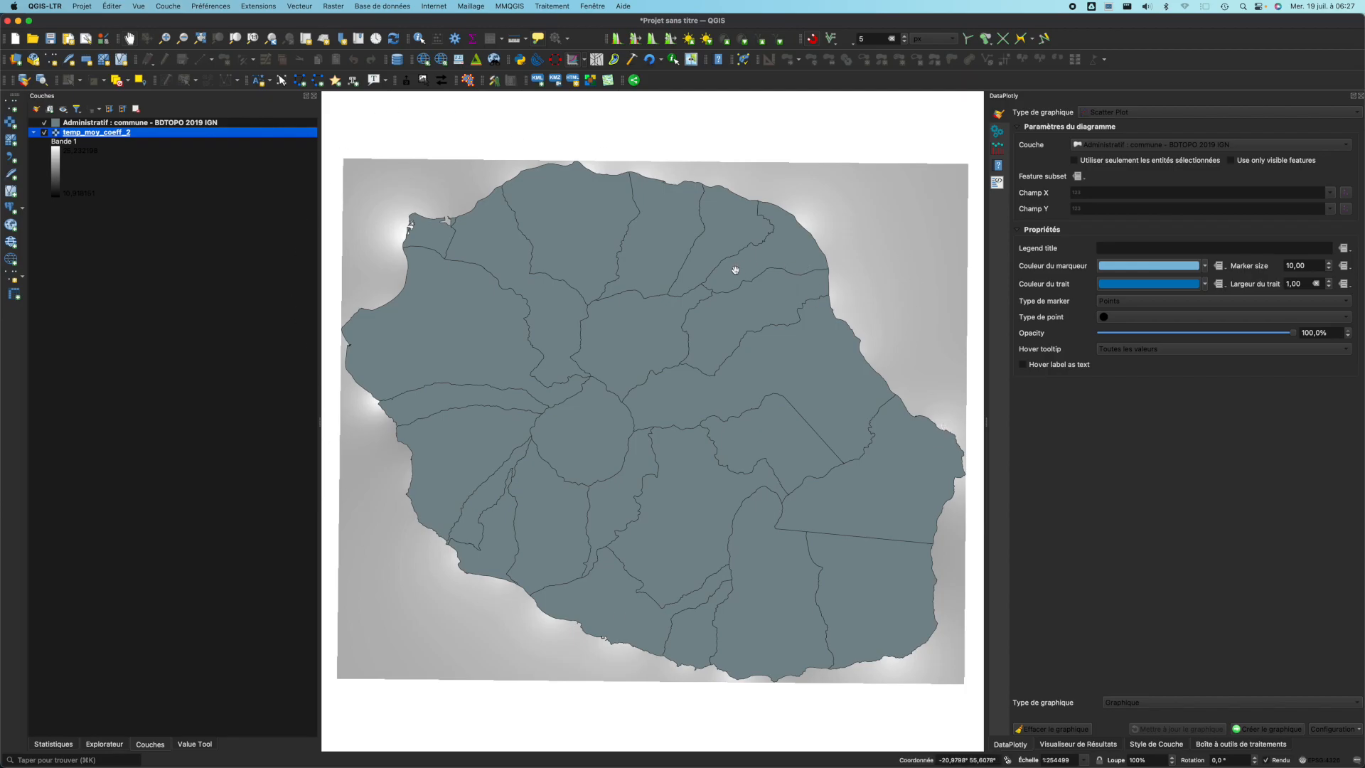
pyautogui.click(1215, 746)
pyautogui.click(1035, 124)
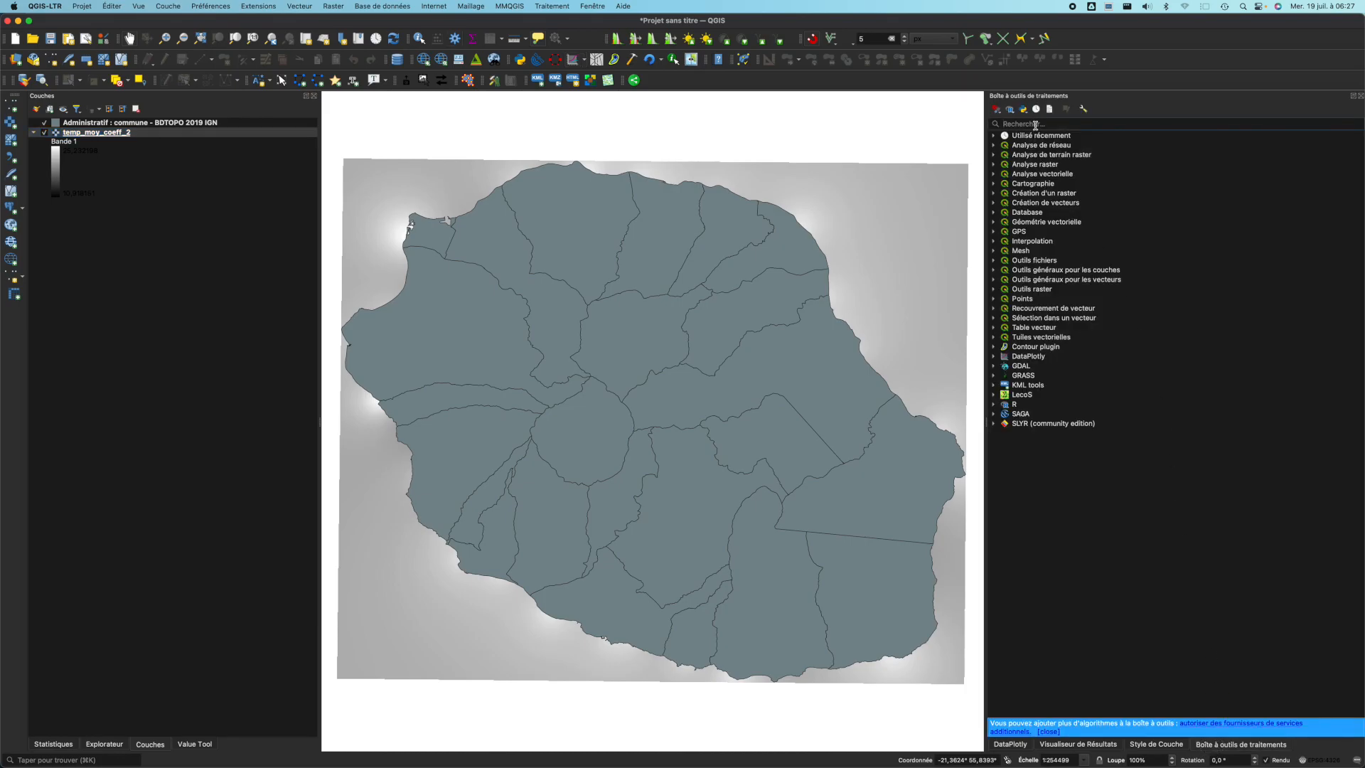
pyautogui.write('couper')
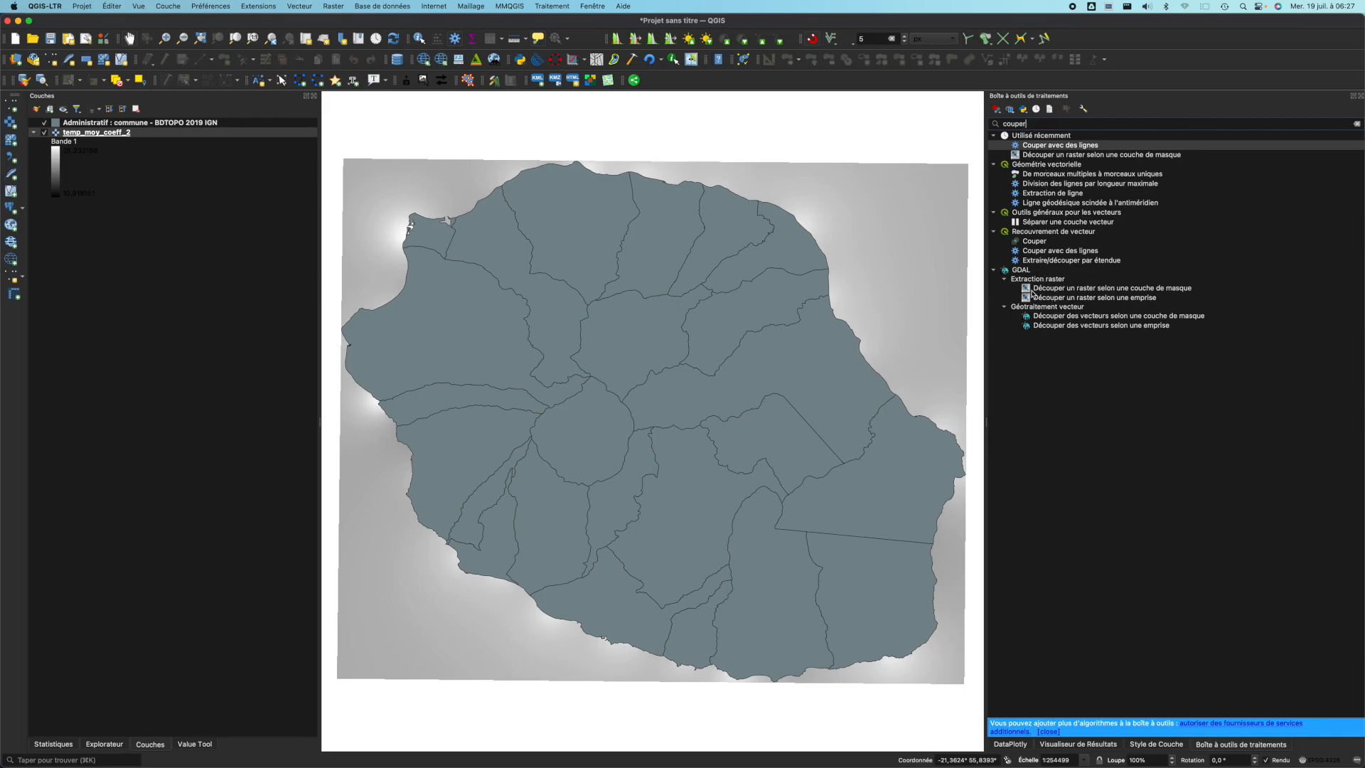
pyautogui.doubleClick(1158, 288)
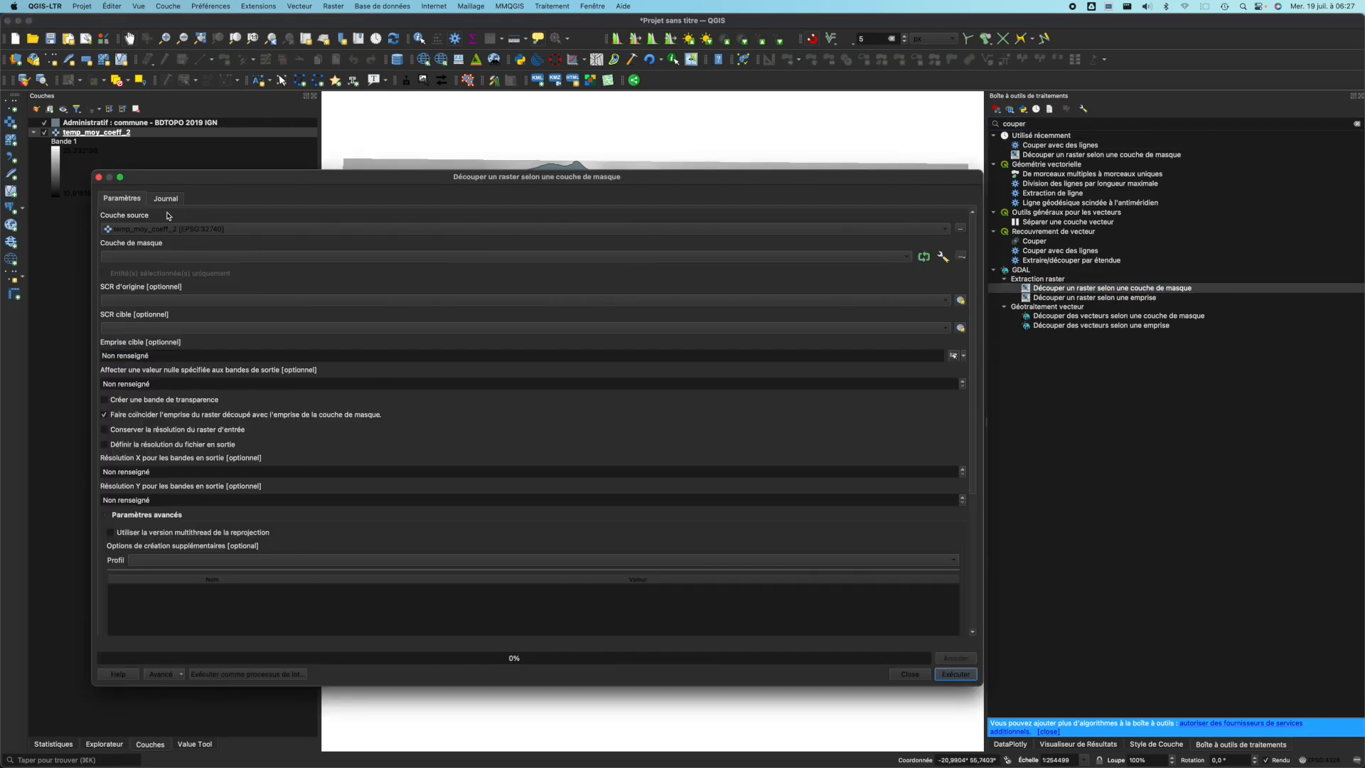
pyautogui.click(123, 256)
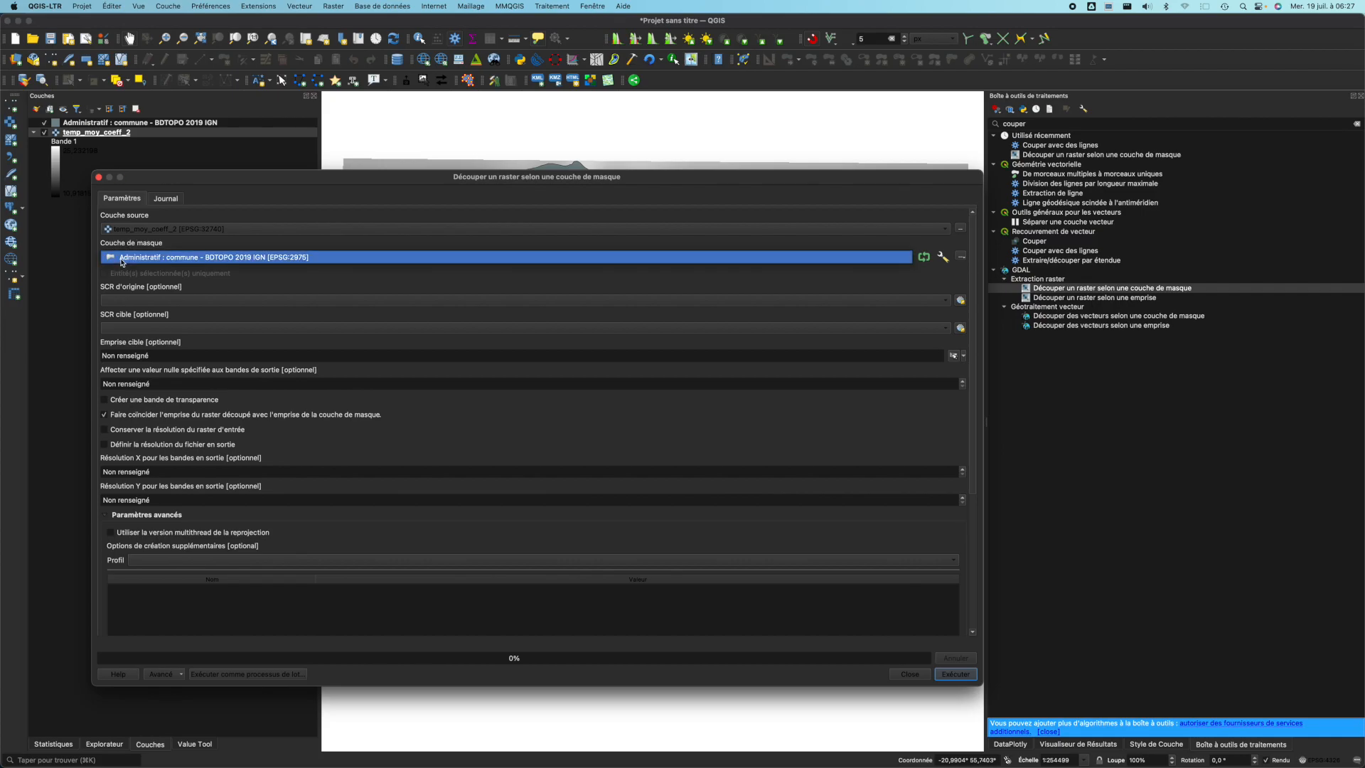
pyautogui.click(122, 260)
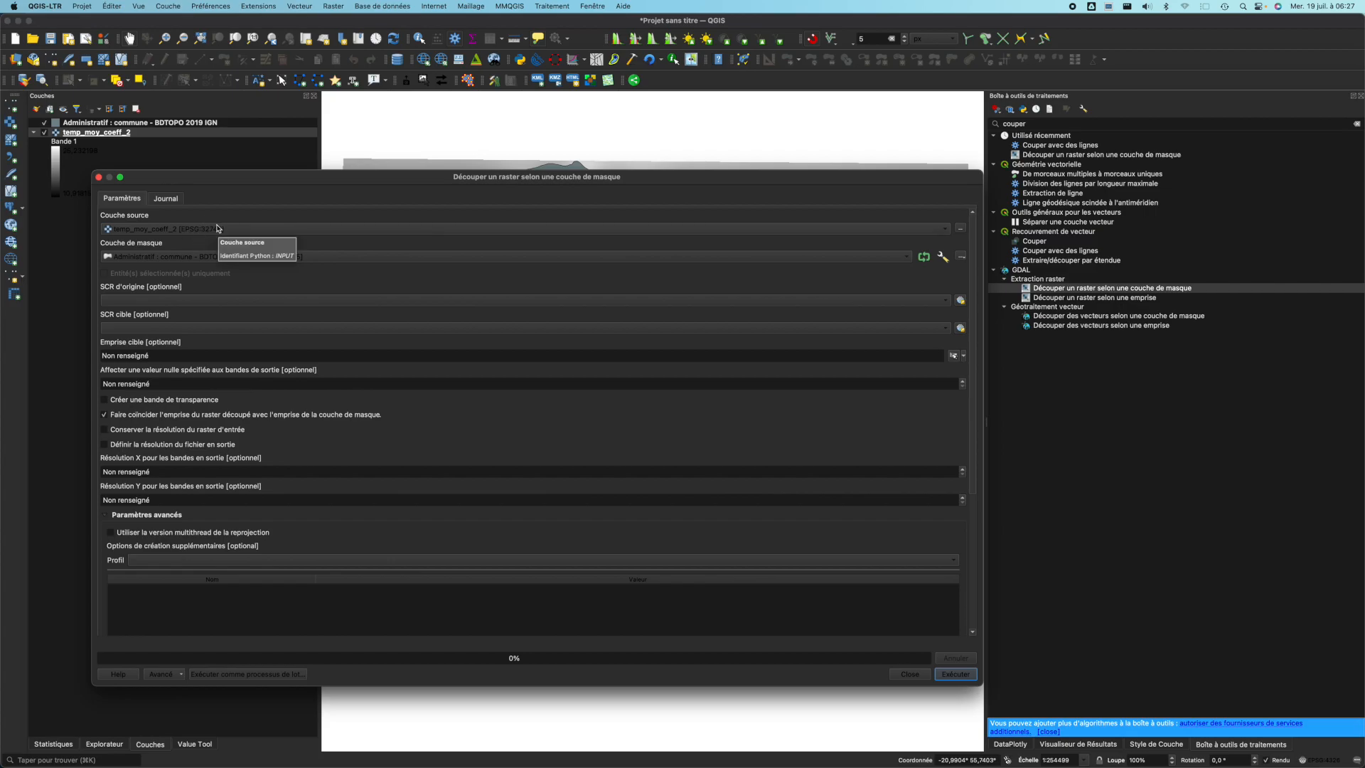
pyautogui.click(909, 674)
# Start exporting the commune layer to an ESRI Shapefile with the CRS set to EPSG:32740 - WGS 84 / UTM zone 40S.
pyautogui.rightClick(198, 123)
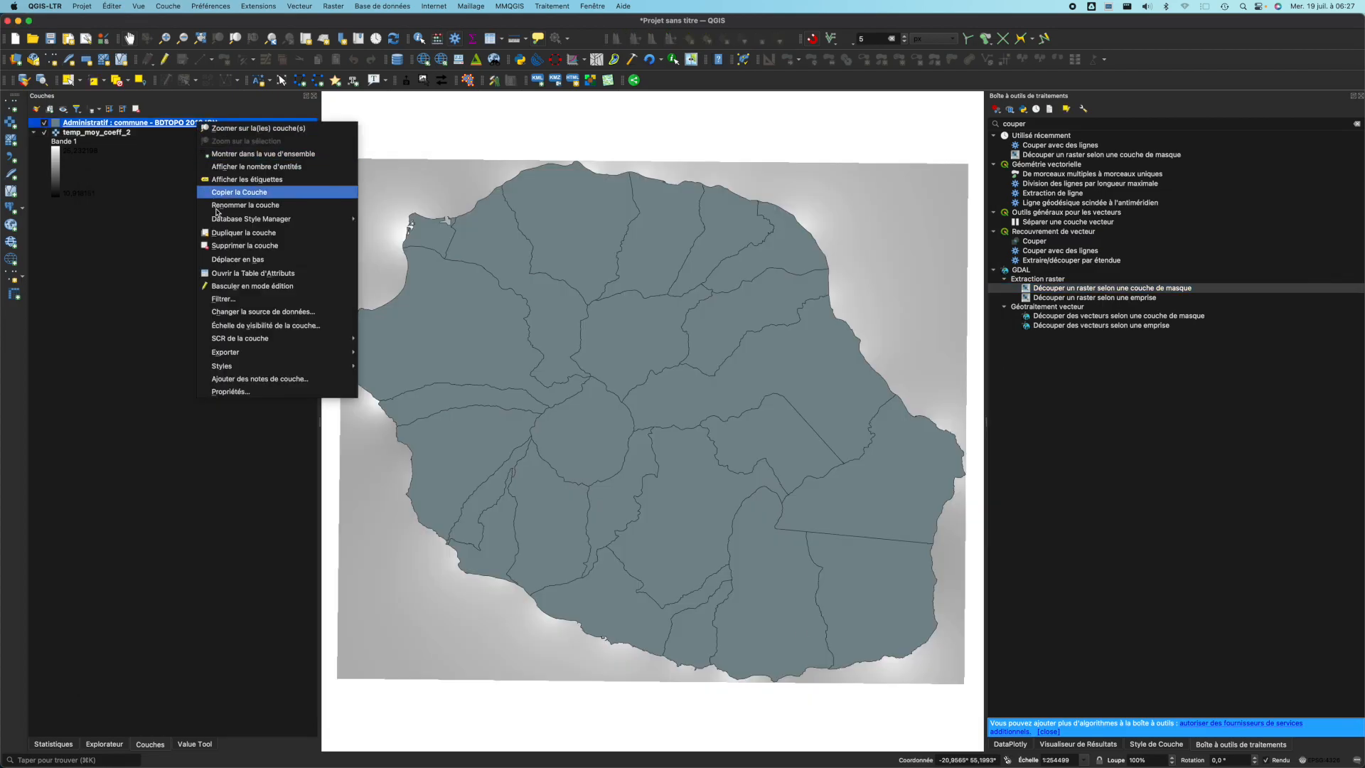
pyautogui.moveTo(253, 352)
pyautogui.click(422, 351)
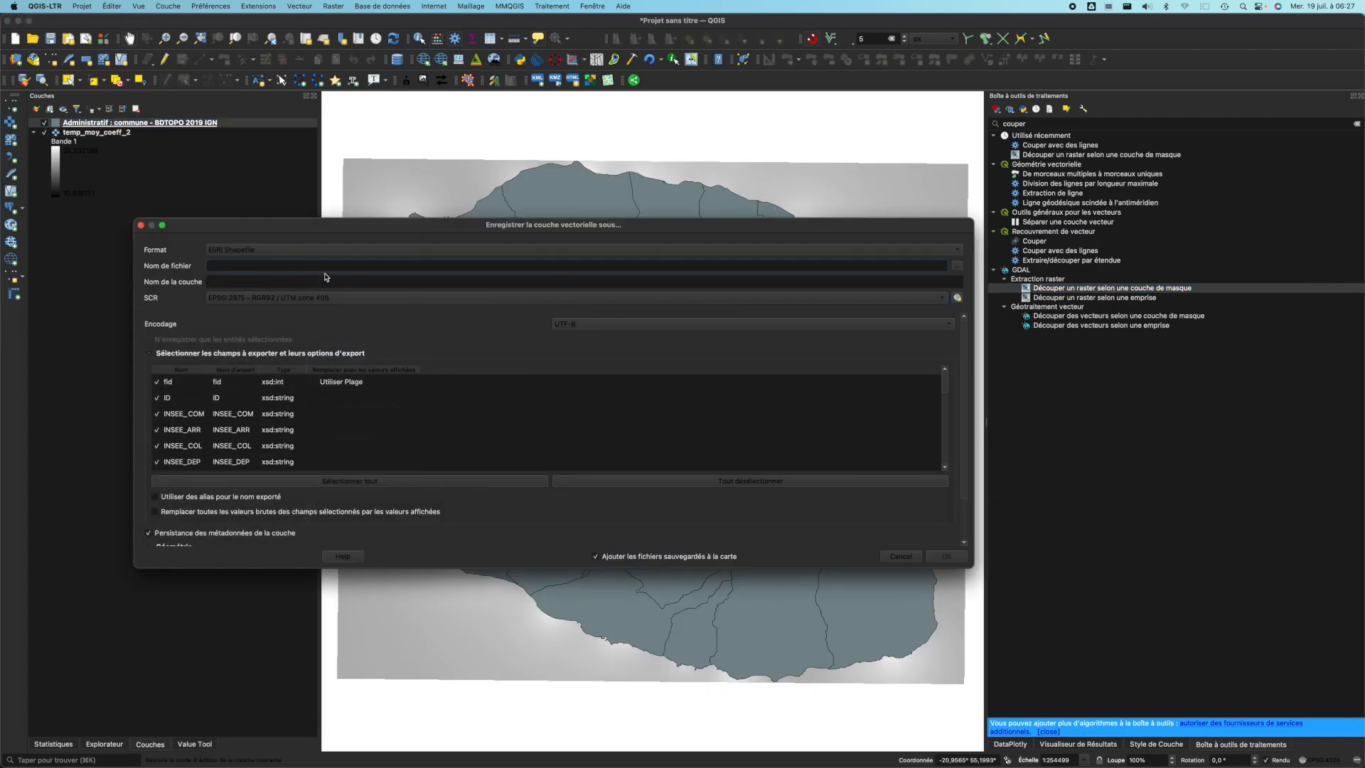
pyautogui.click(291, 299)
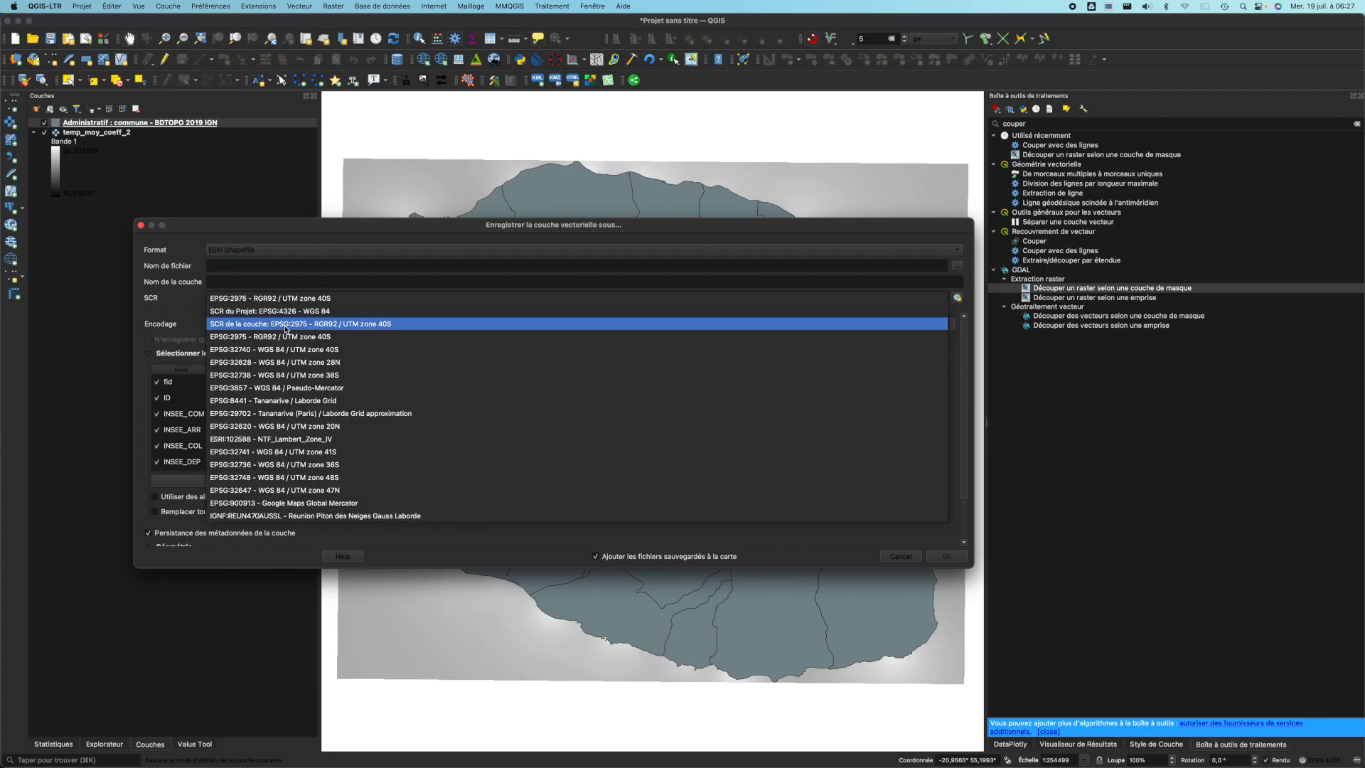
pyautogui.click(285, 349)
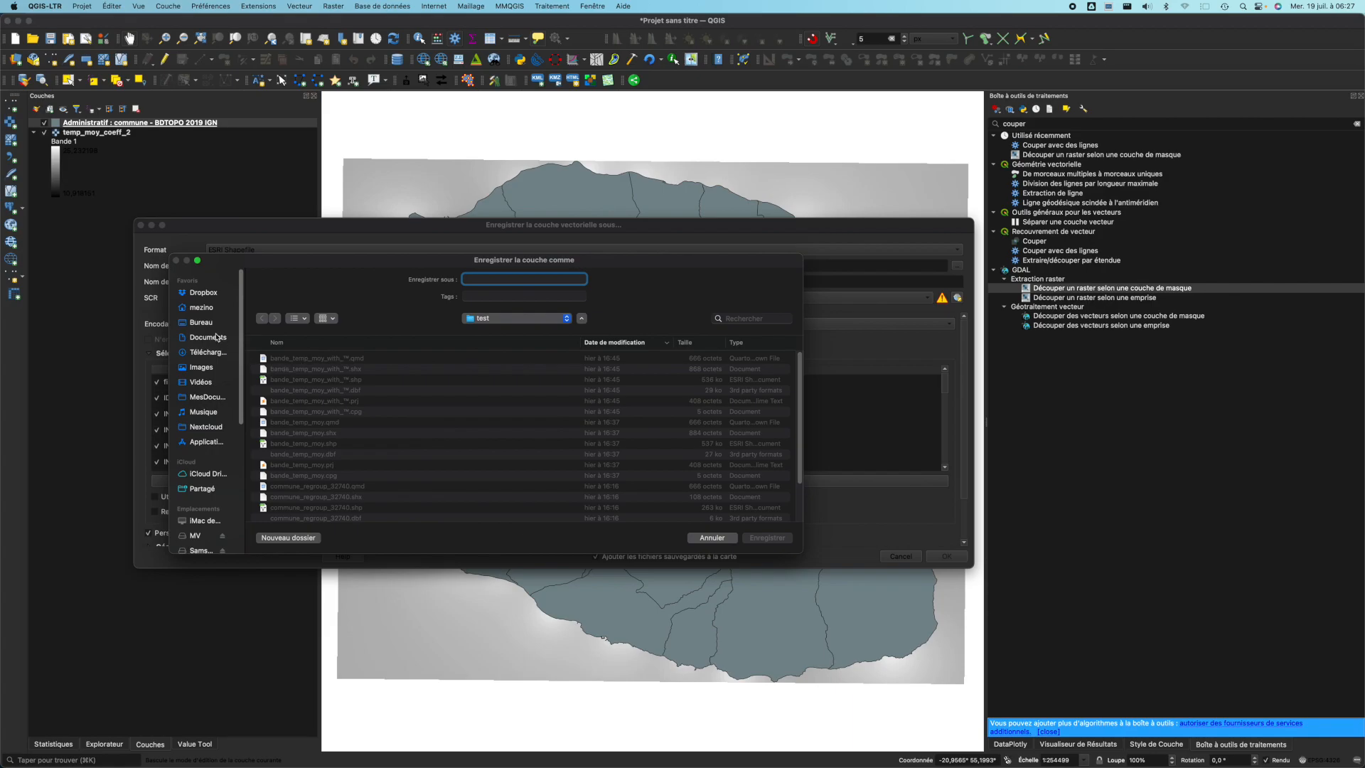
# Name the export file commuune_32740 in the TP_QGIS folder under Téléchargements and run the export.
pyautogui.click(214, 354)
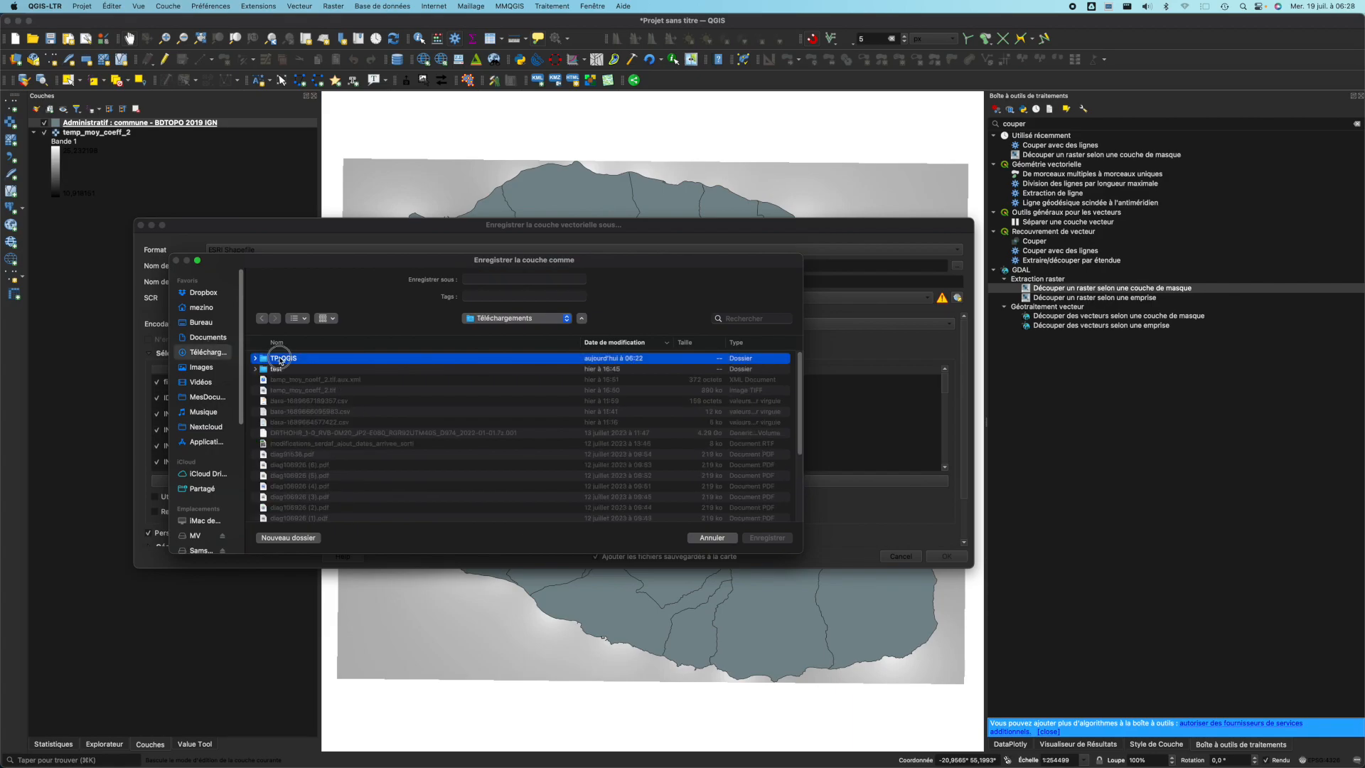
pyautogui.doubleClick(284, 359)
pyautogui.click(487, 279)
pyautogui.write('commune')
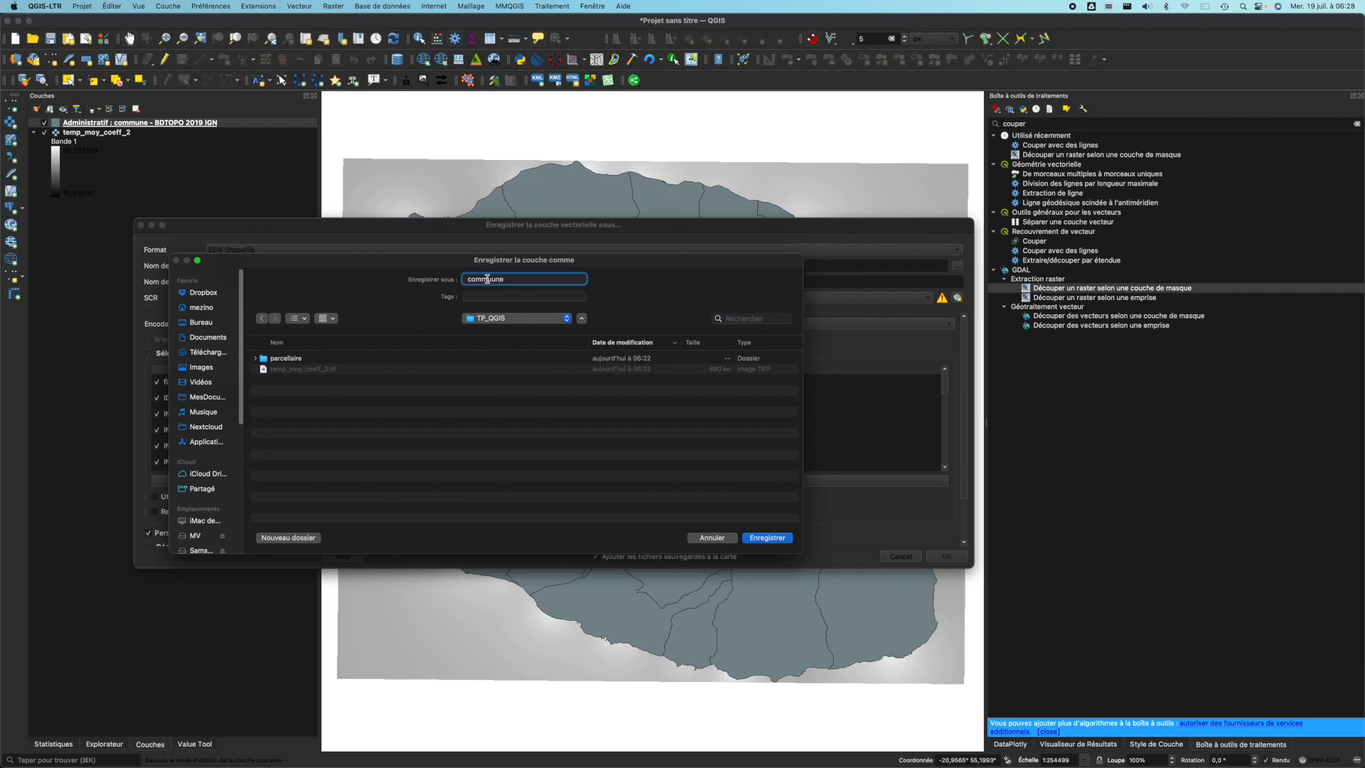
pyautogui.write('_32740')
pyautogui.click(761, 539)
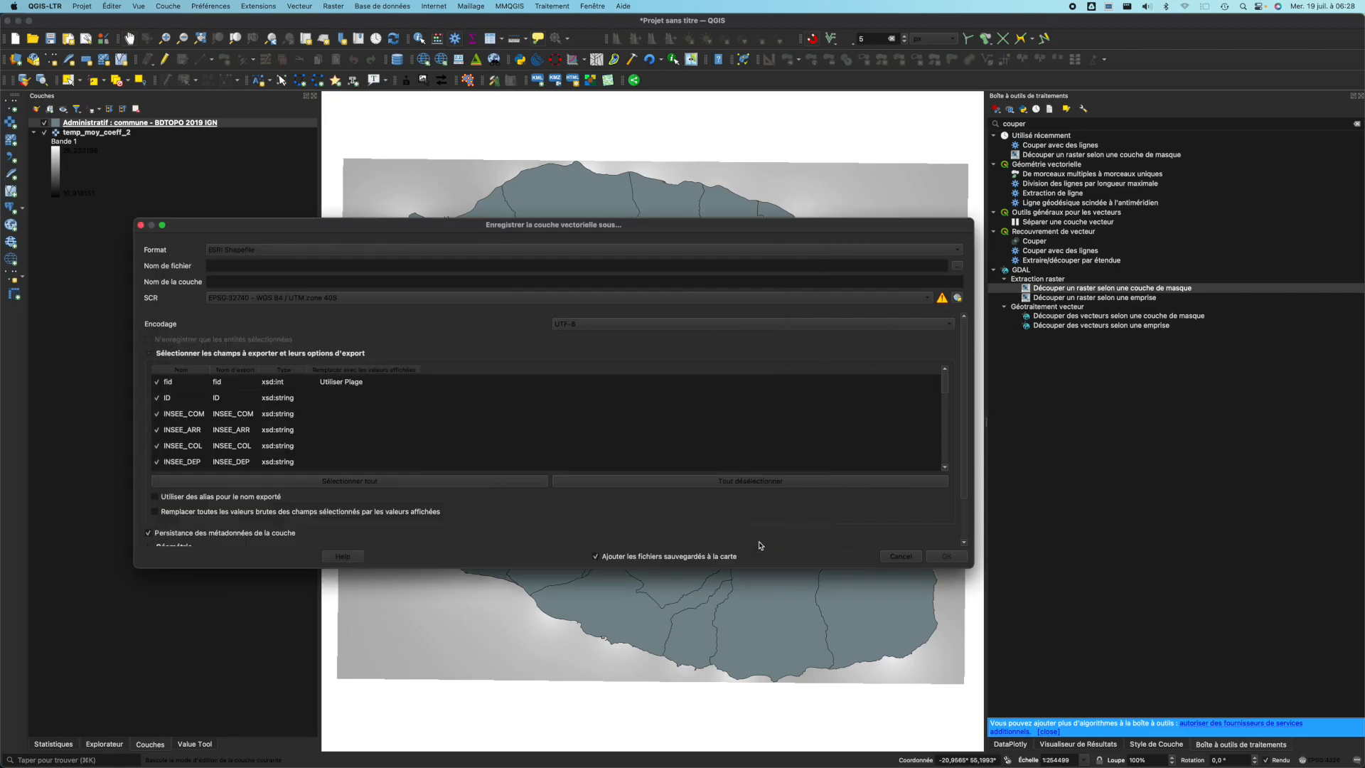
pyautogui.click(948, 558)
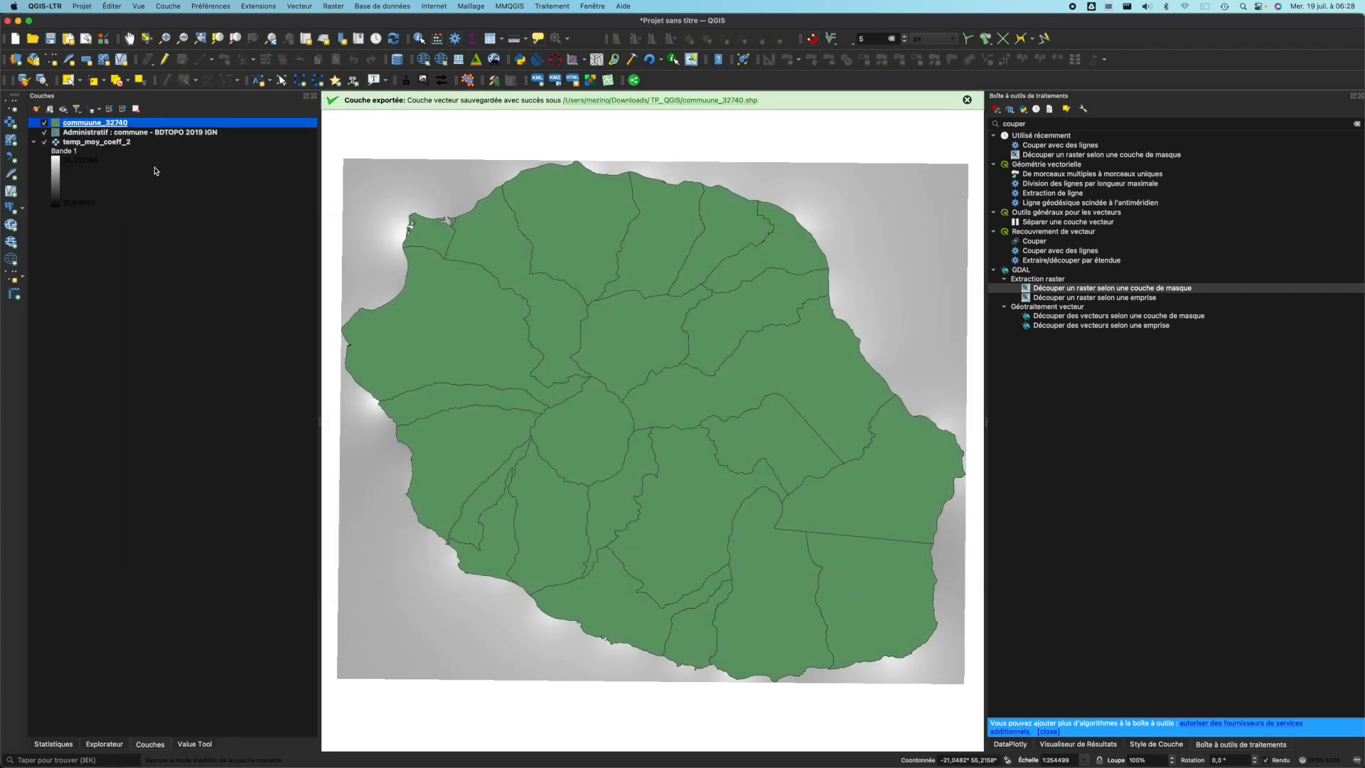
# Remove the original "Administratif : commune - BDTOPO 2019 IGN" layer from the project.
pyautogui.click(139, 130)
pyautogui.click(136, 109)
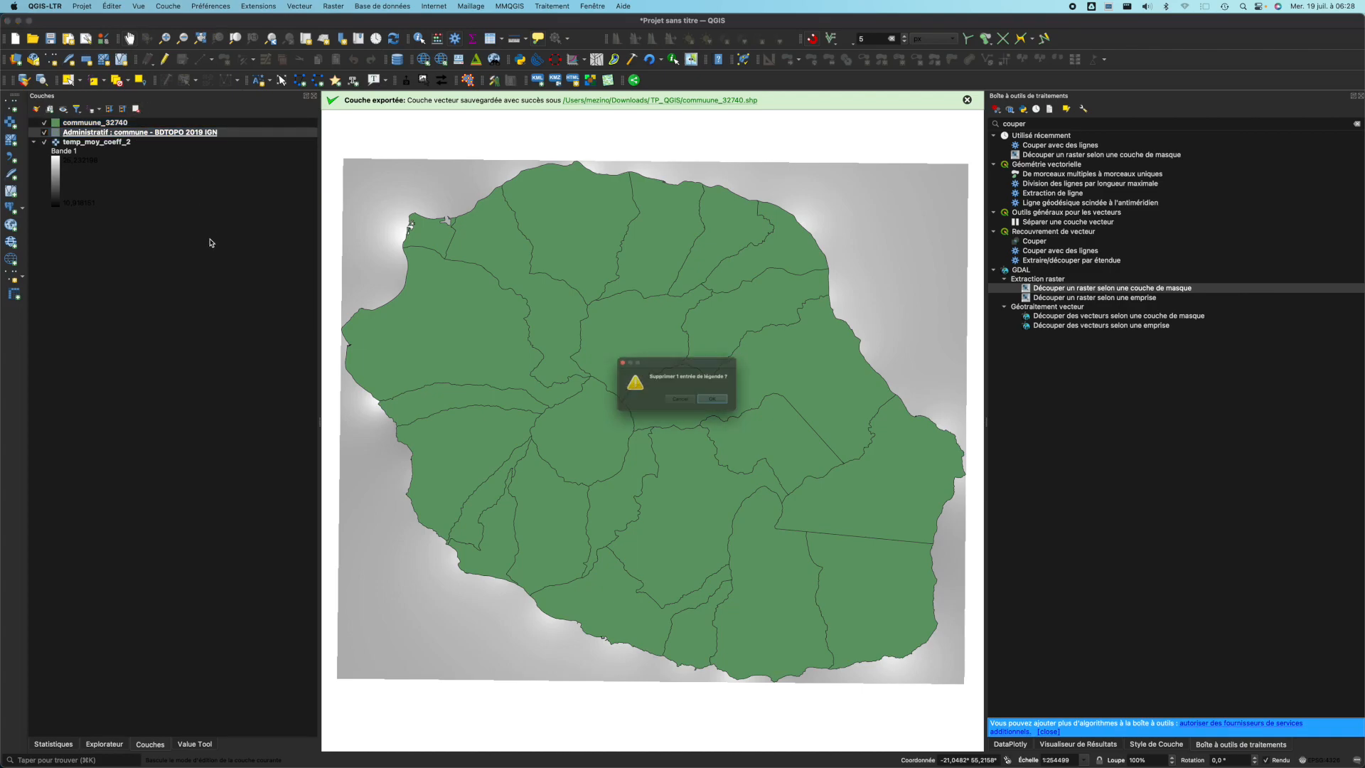
pyautogui.click(726, 409)
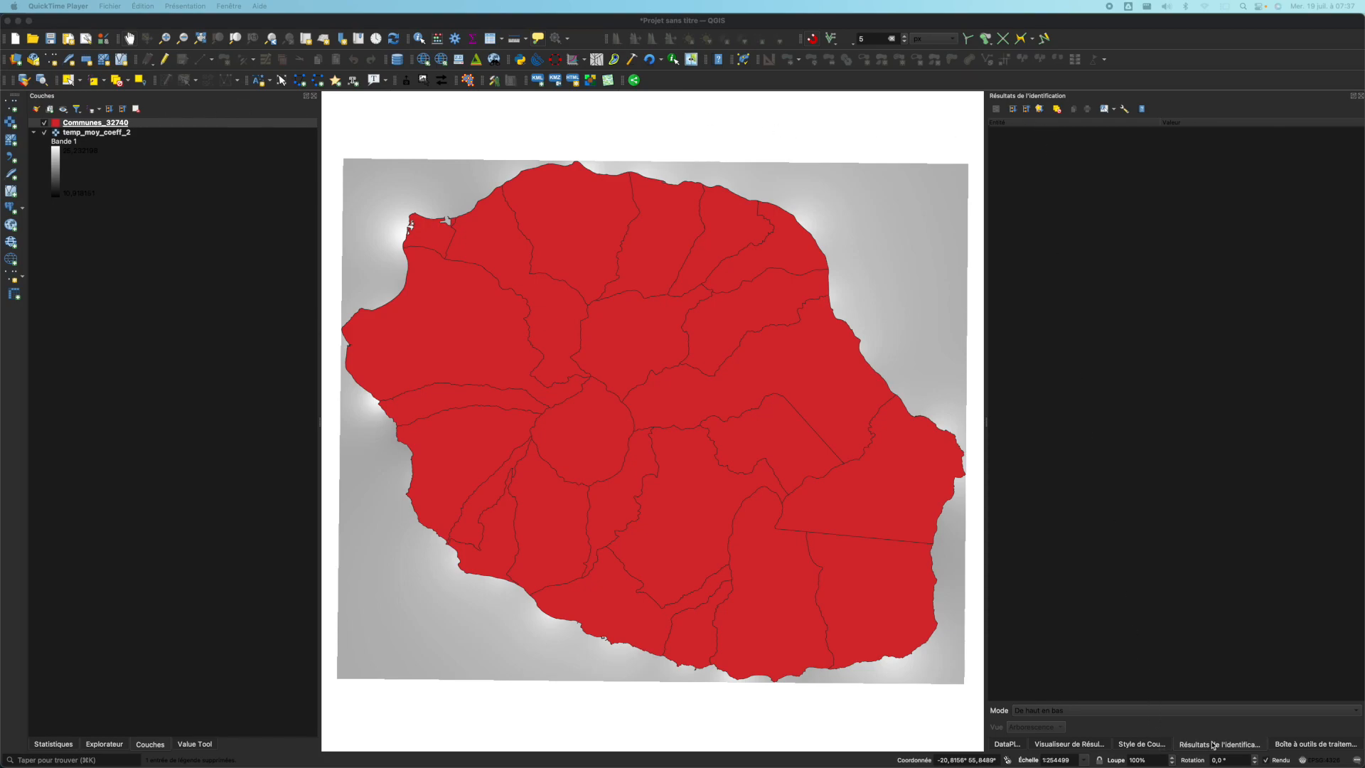
# Search the processing toolbox for "couper" and open the GDAL tool "Découper un raster selon une couche de masque".
pyautogui.click(1290, 744)
pyautogui.doubleClick(1038, 122)
pyautogui.write('couper')
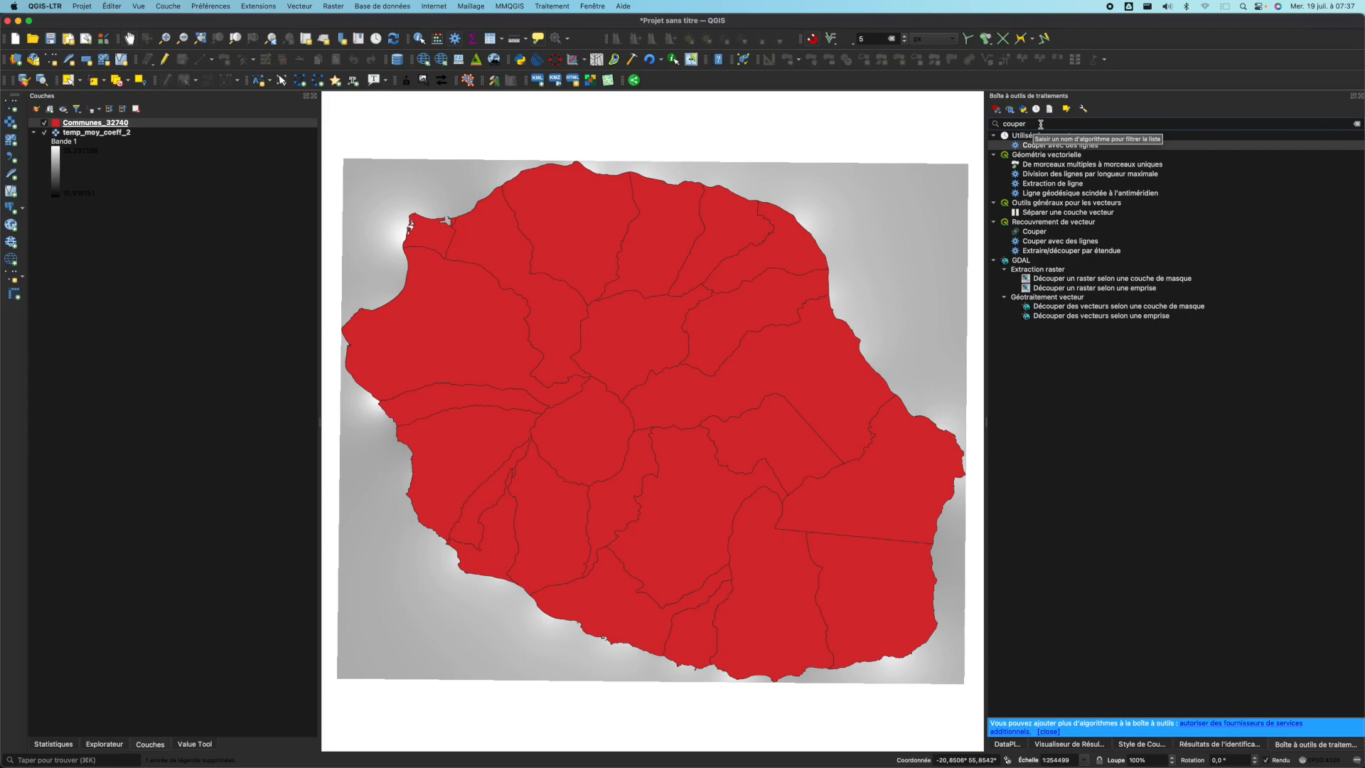
pyautogui.doubleClick(1070, 280)
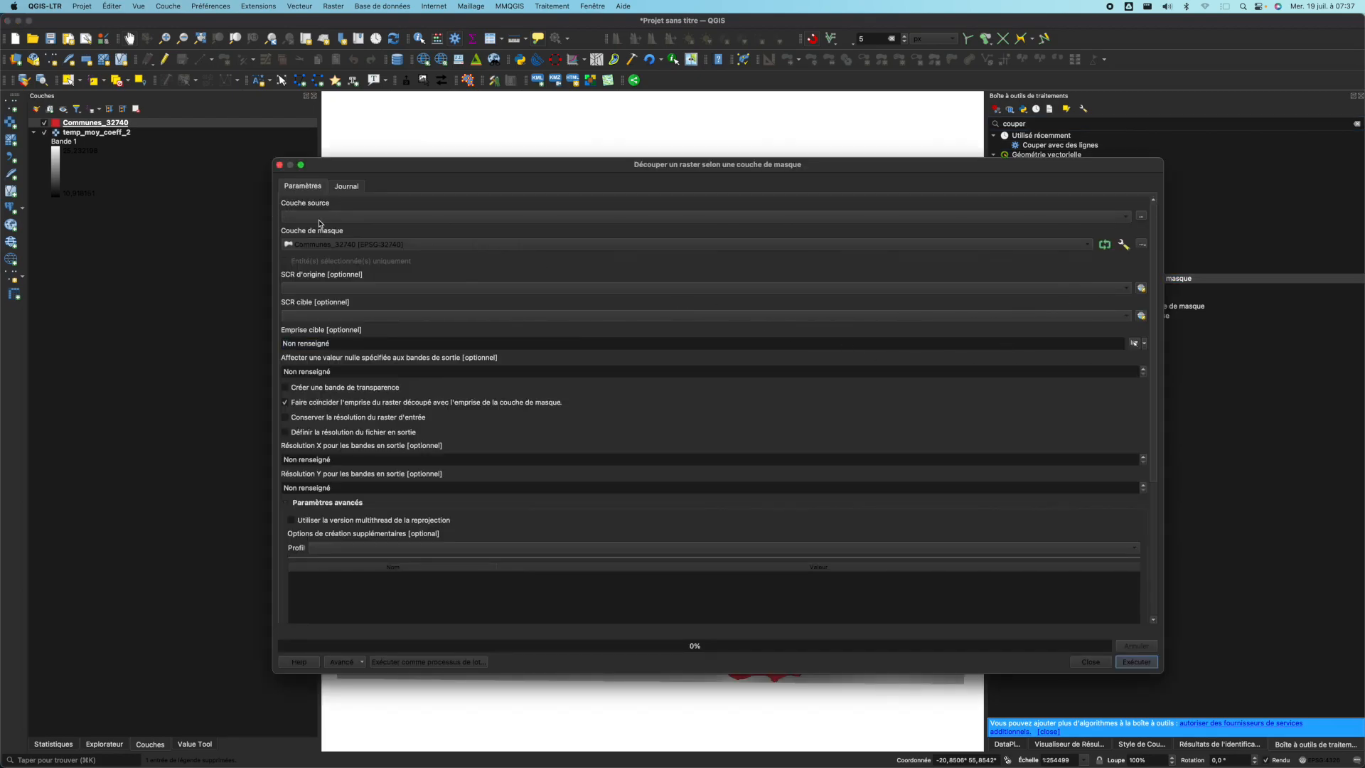
# Clip temp_moy_coeff_2 with the Communes_32740 mask, setting both source and target CRS to EPSG:32740 - WGS 84 / UTM zone 40S.
pyautogui.click(319, 221)
pyautogui.click(317, 217)
pyautogui.click(315, 288)
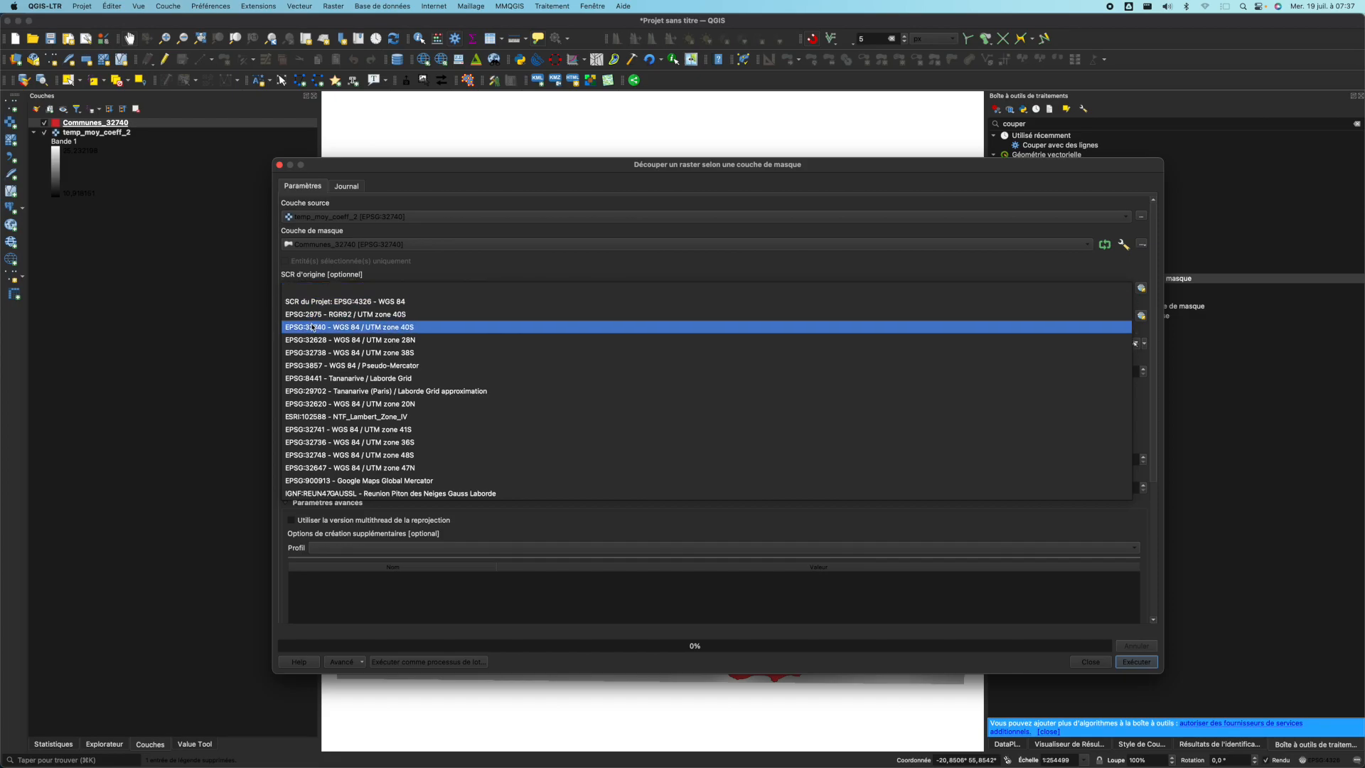
pyautogui.click(313, 327)
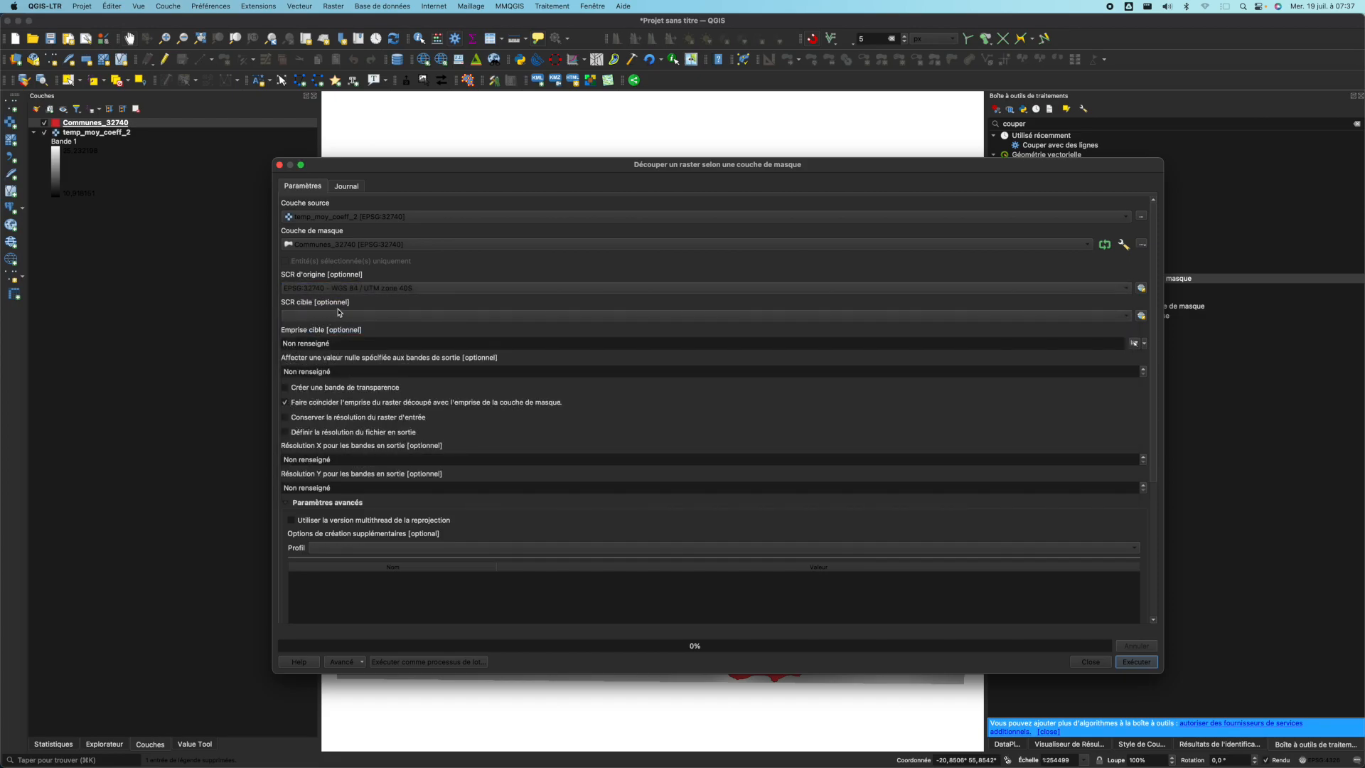
pyautogui.click(357, 318)
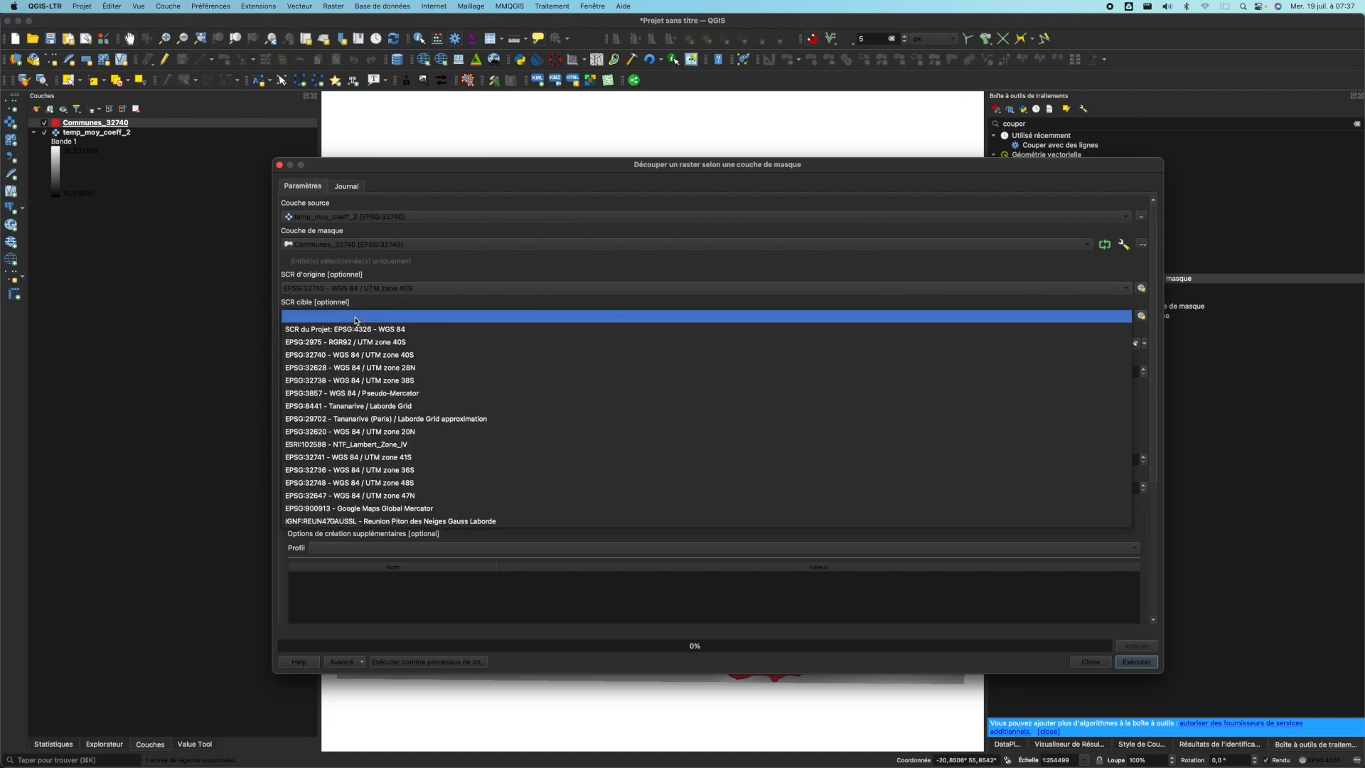
pyautogui.click(355, 359)
pyautogui.click(1136, 661)
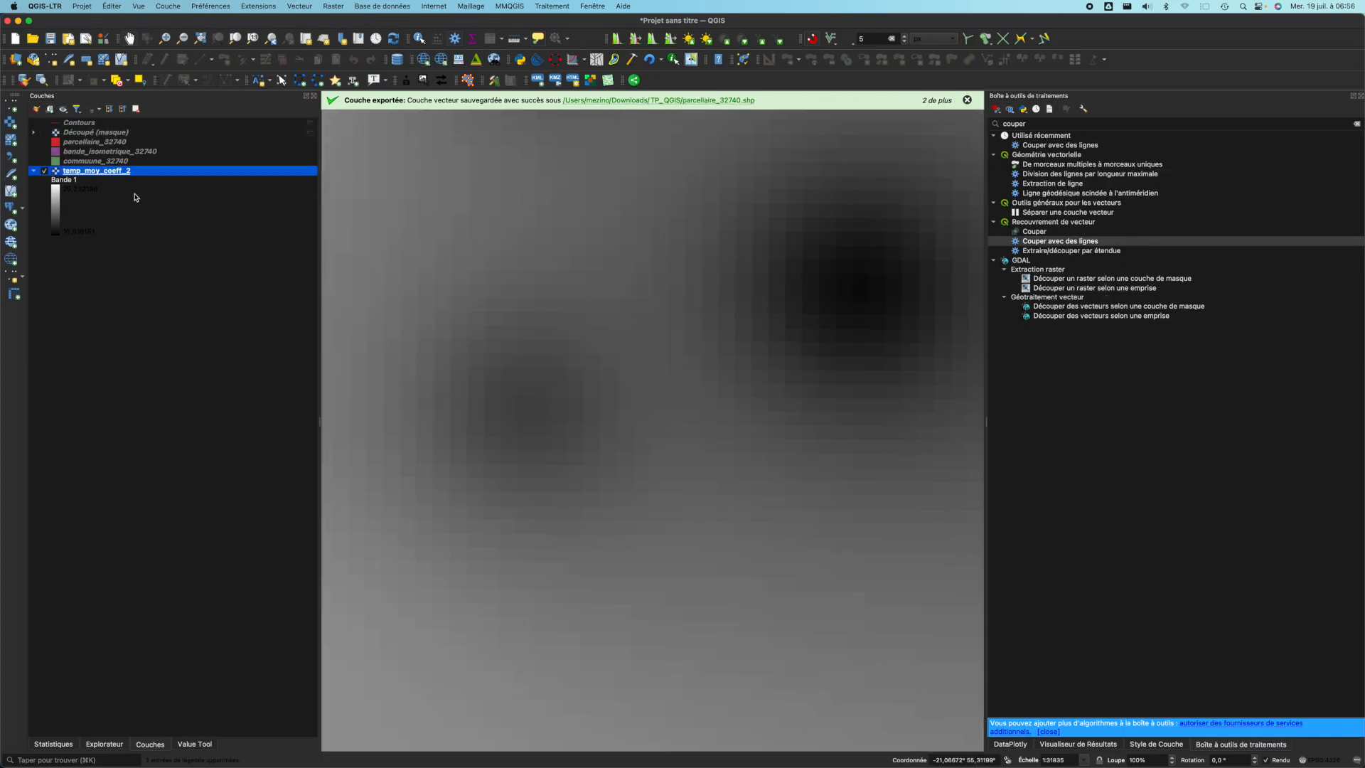
# Zoom to the temp_moy_coeff_2 layer and set its rendering to "Pseudo-couleur à bande unique".
pyautogui.rightClick(125, 173)
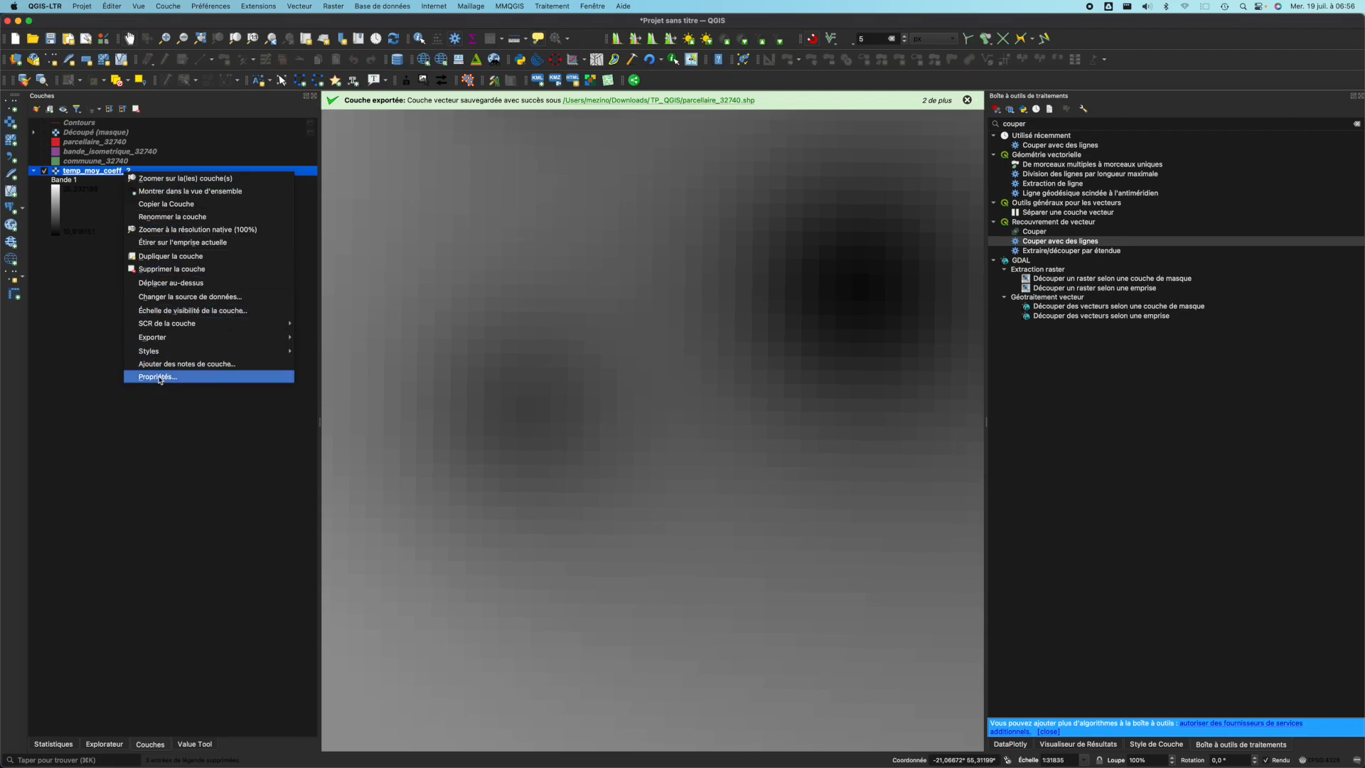
pyautogui.click(1160, 747)
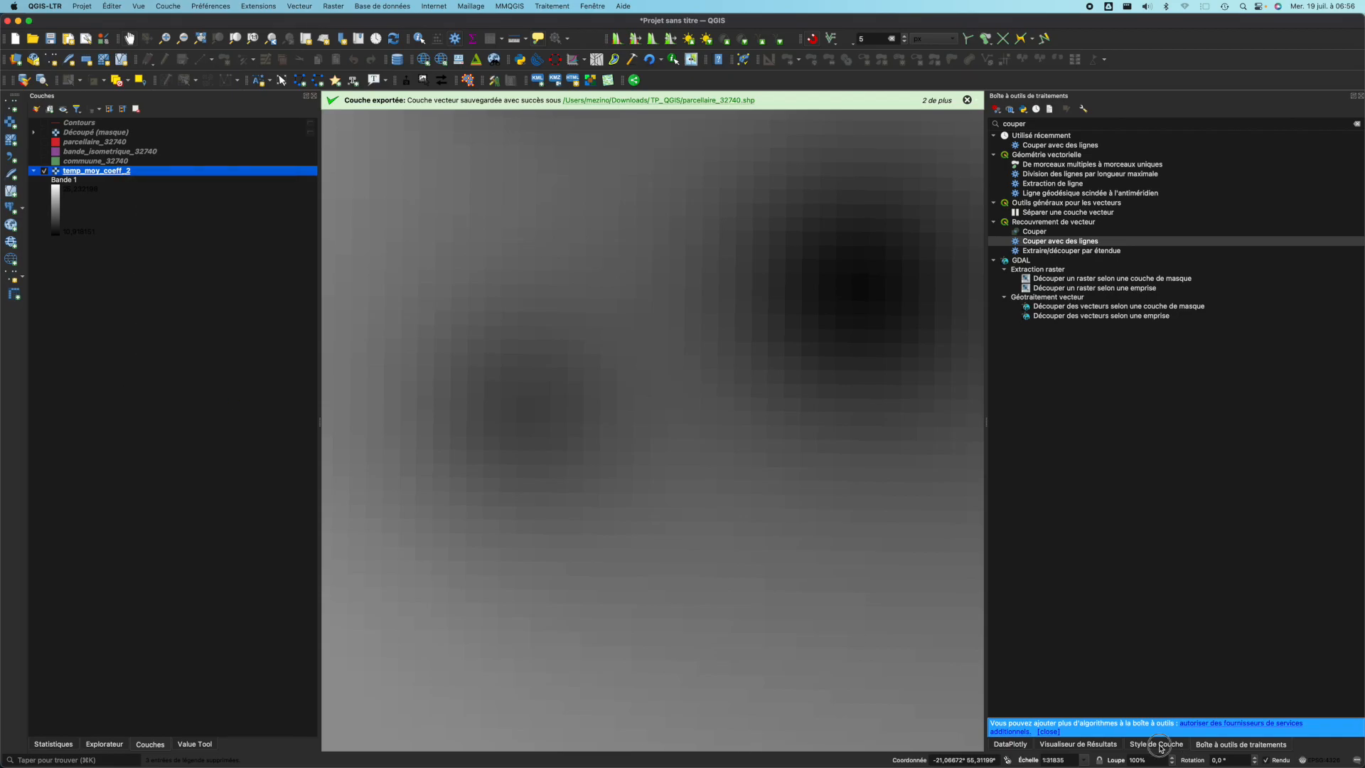
pyautogui.click(1156, 744)
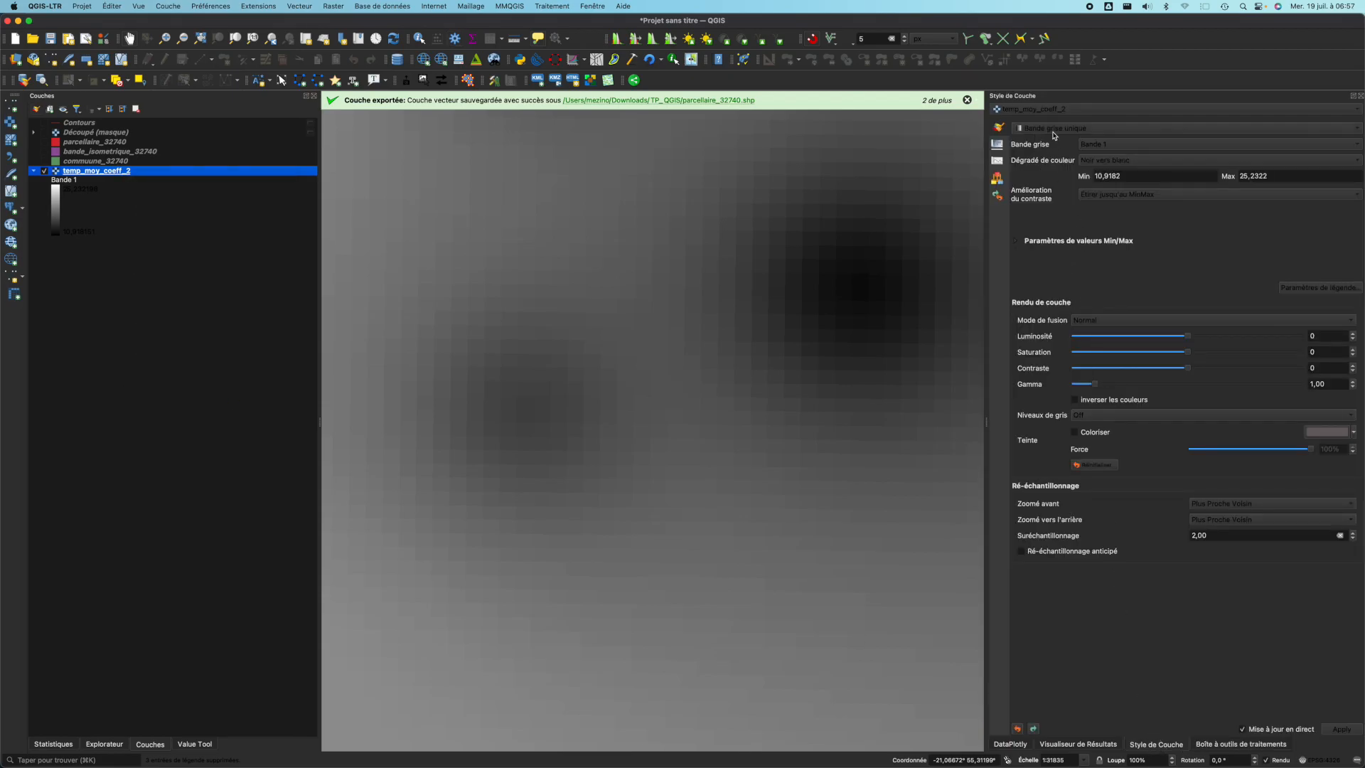
pyautogui.rightClick(106, 172)
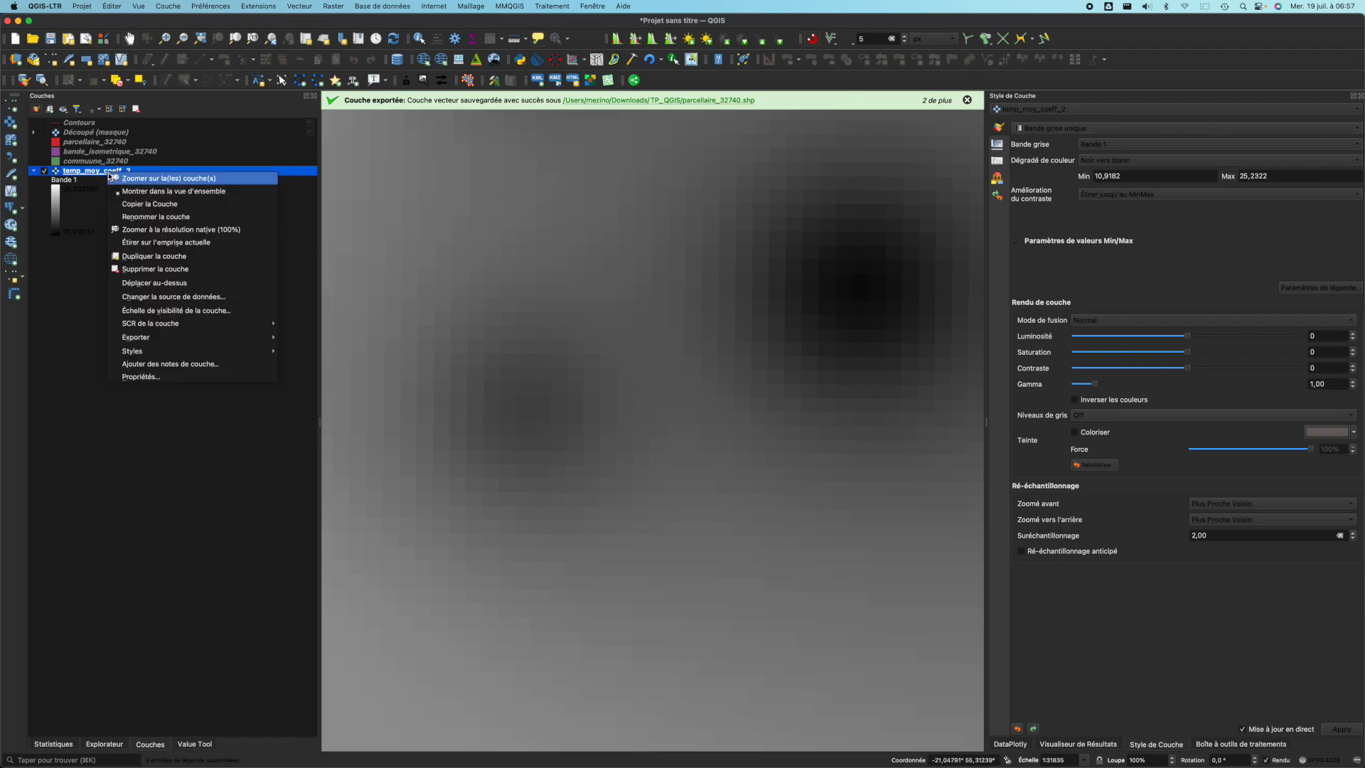
pyautogui.click(178, 178)
pyautogui.click(1071, 129)
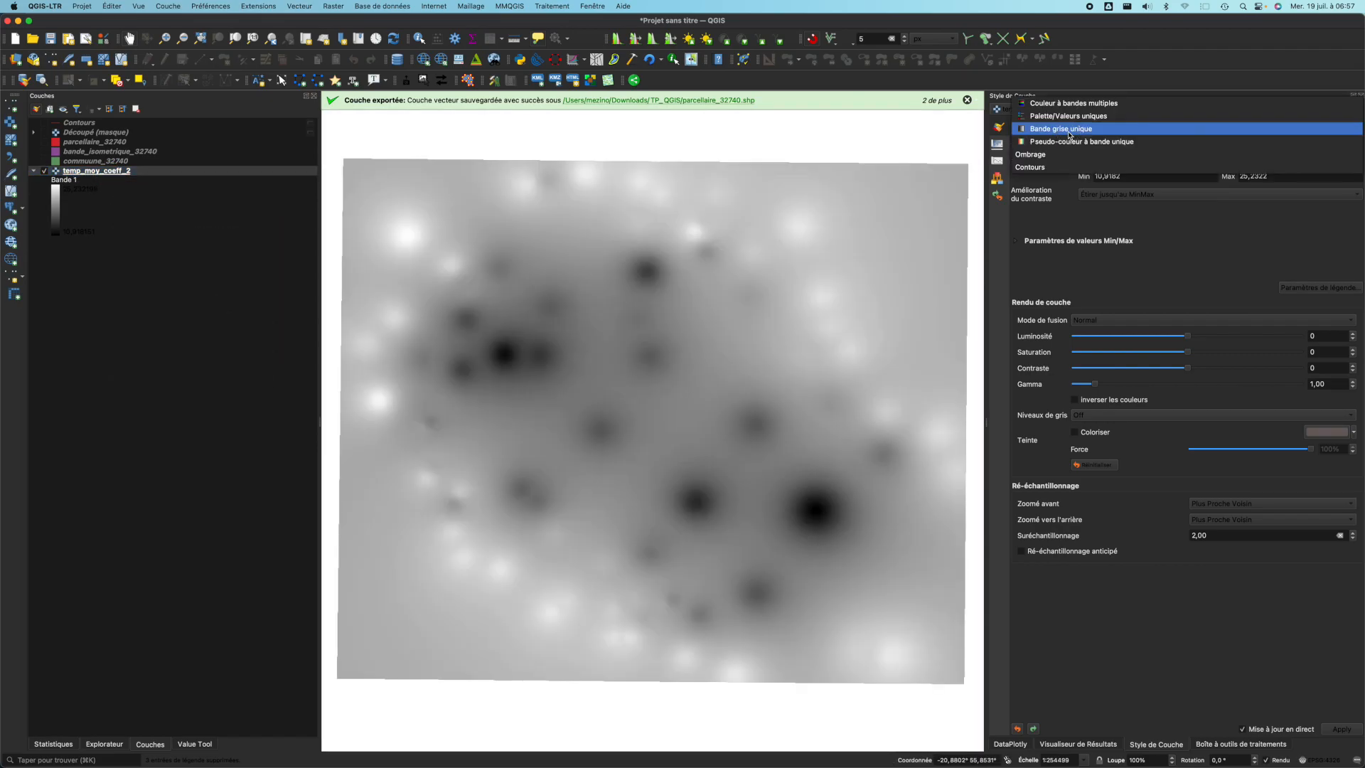
pyautogui.click(1070, 141)
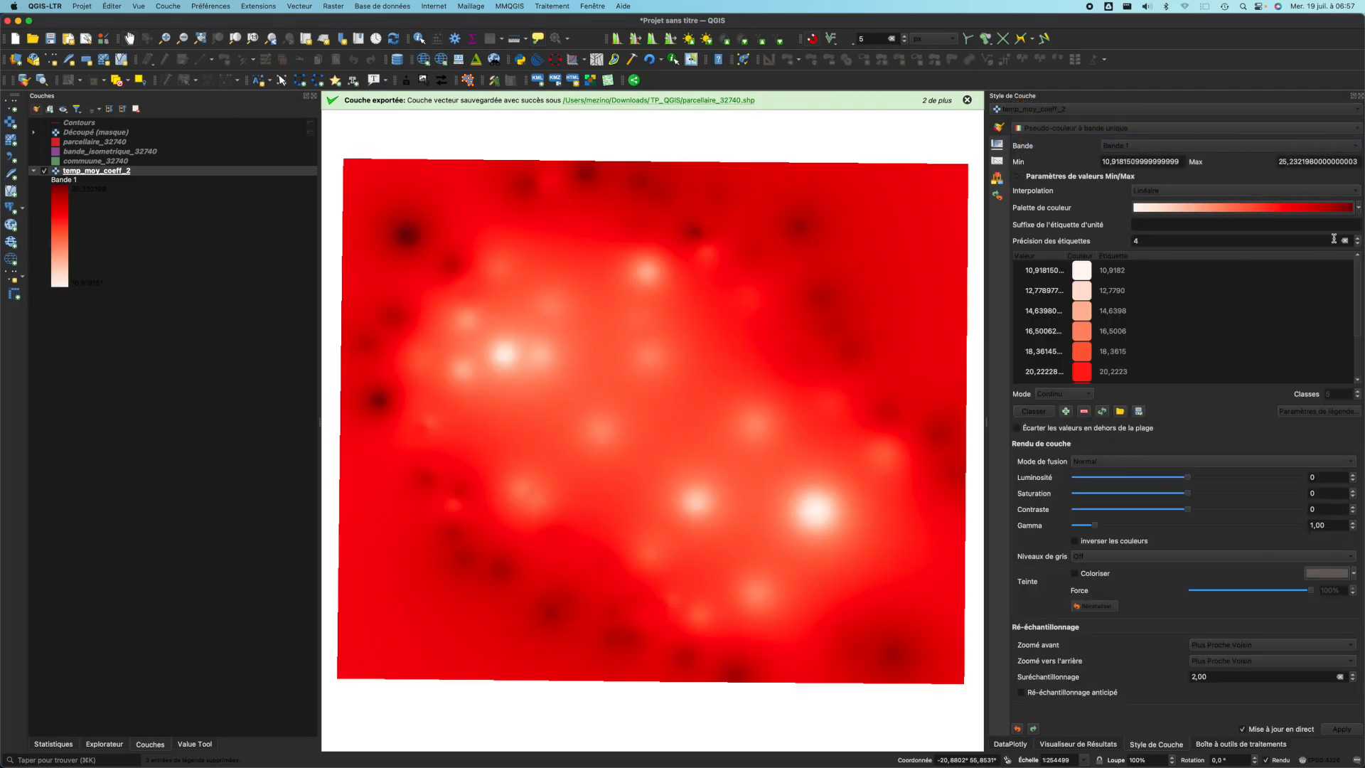
# Apply the Spectral color ramp to temp_moy_coeff_2 and invert it.
pyautogui.click(1358, 208)
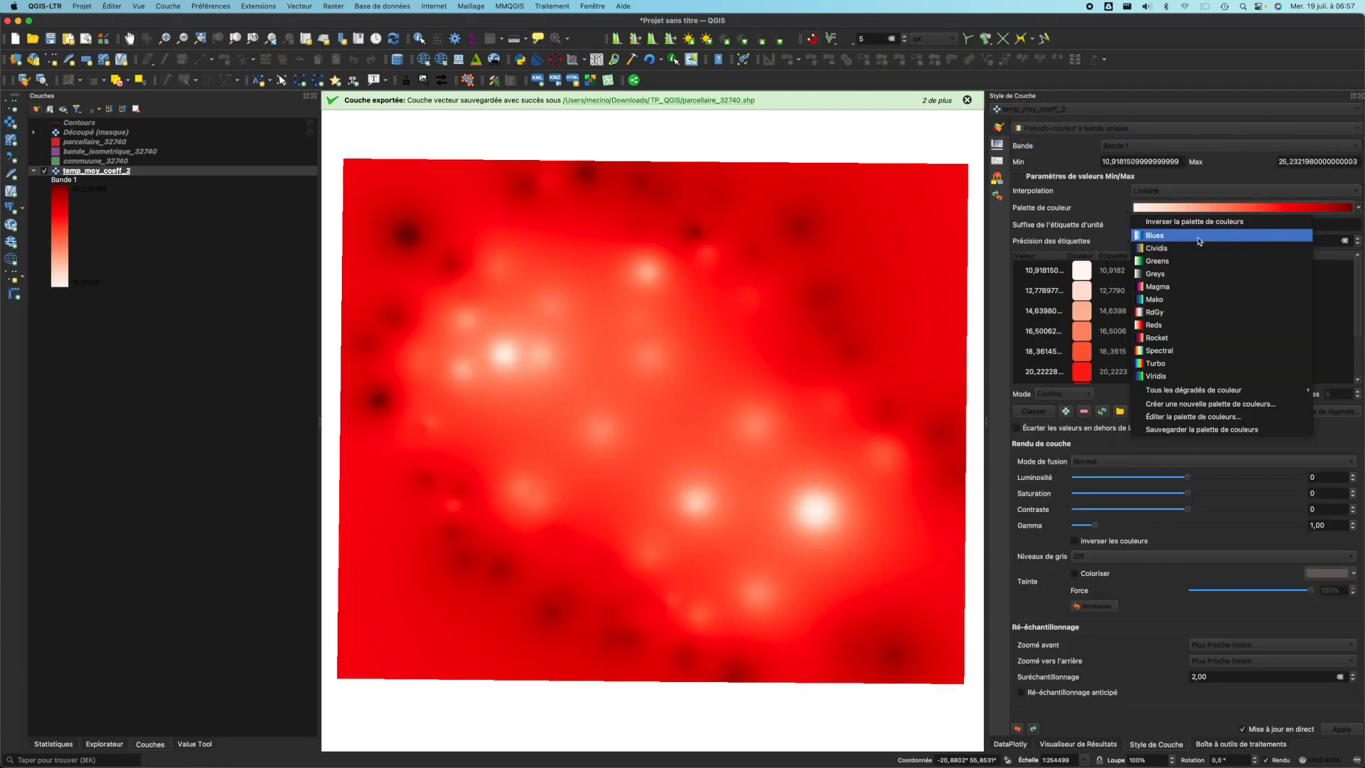
pyautogui.click(1182, 350)
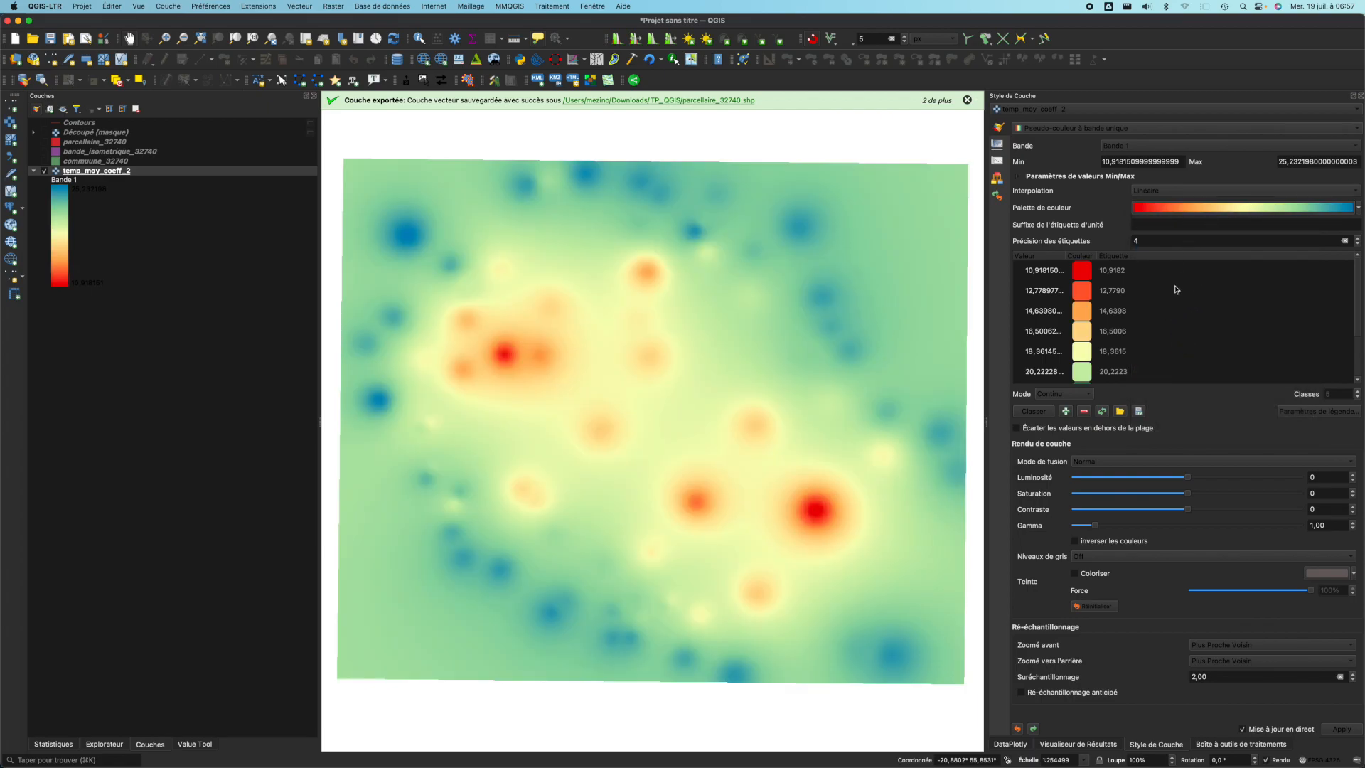
pyautogui.click(1356, 209)
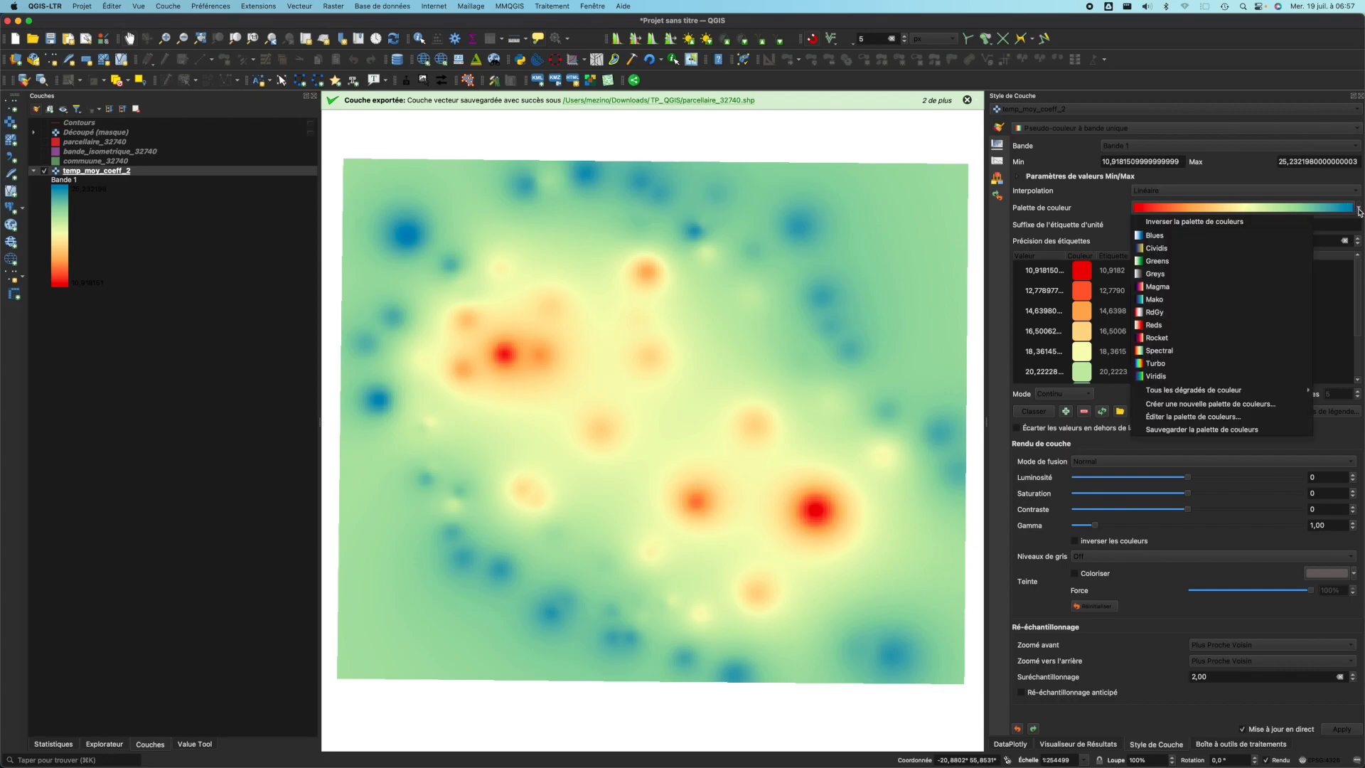
pyautogui.click(1141, 225)
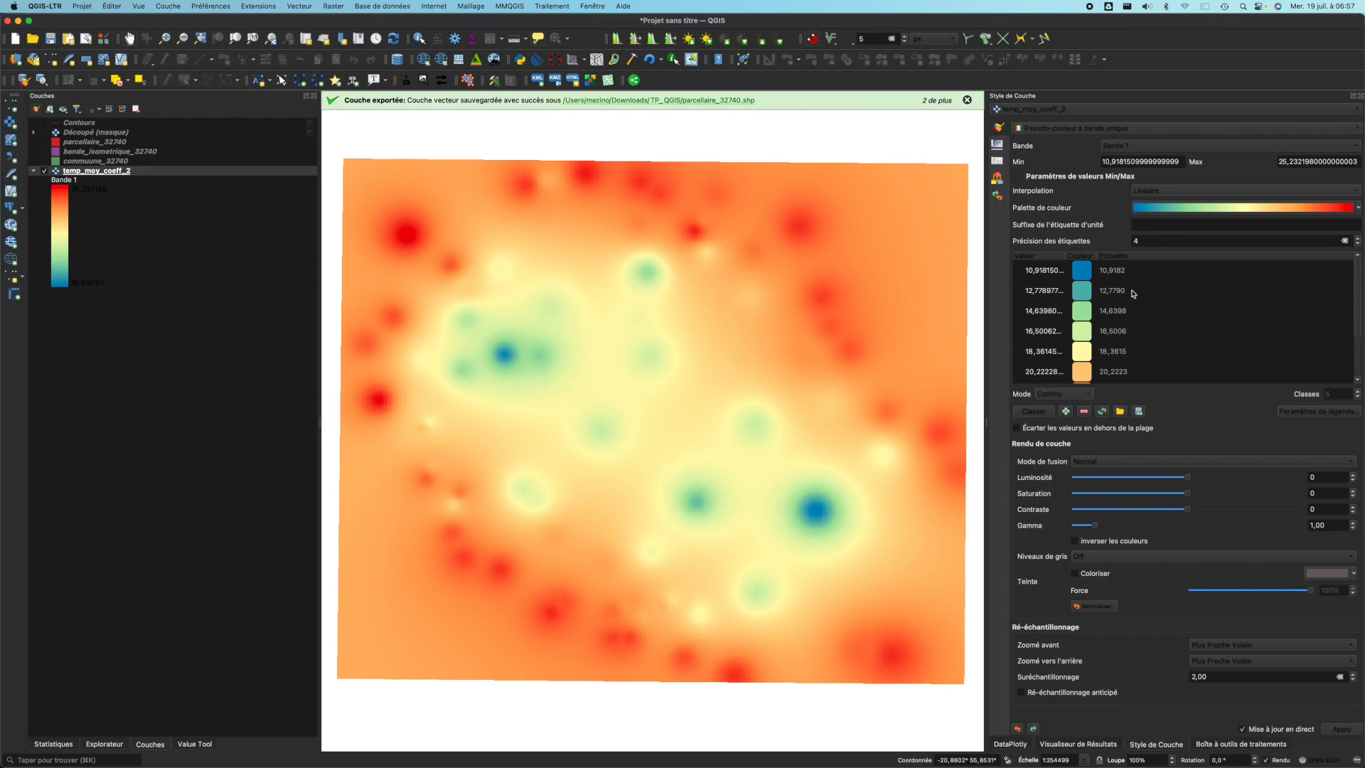
# Copy the temp_moy_coeff_2 style onto Découpé (masque), hide temp_moy_coeff_2 and show the clipped raster.
pyautogui.rightClick(101, 173)
pyautogui.moveTo(128, 355)
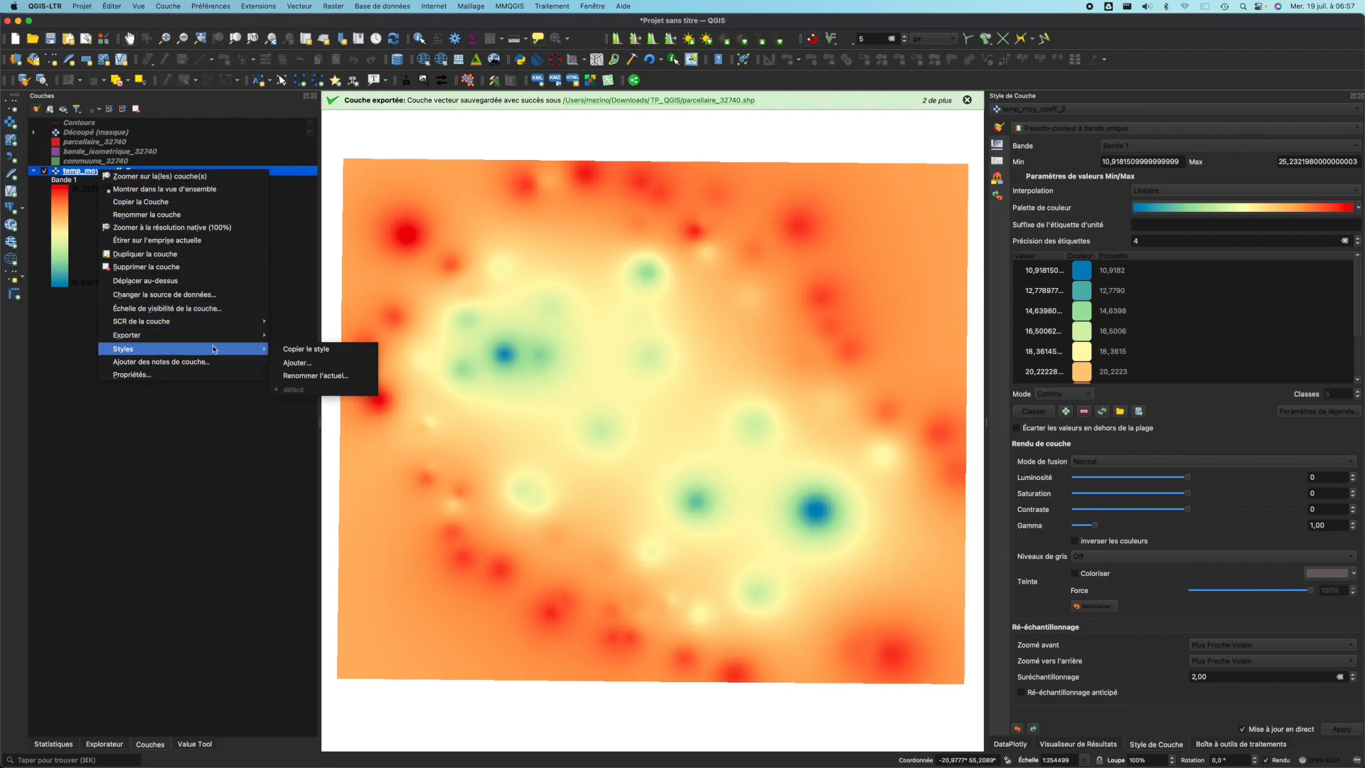
pyautogui.click(291, 348)
pyautogui.click(93, 135)
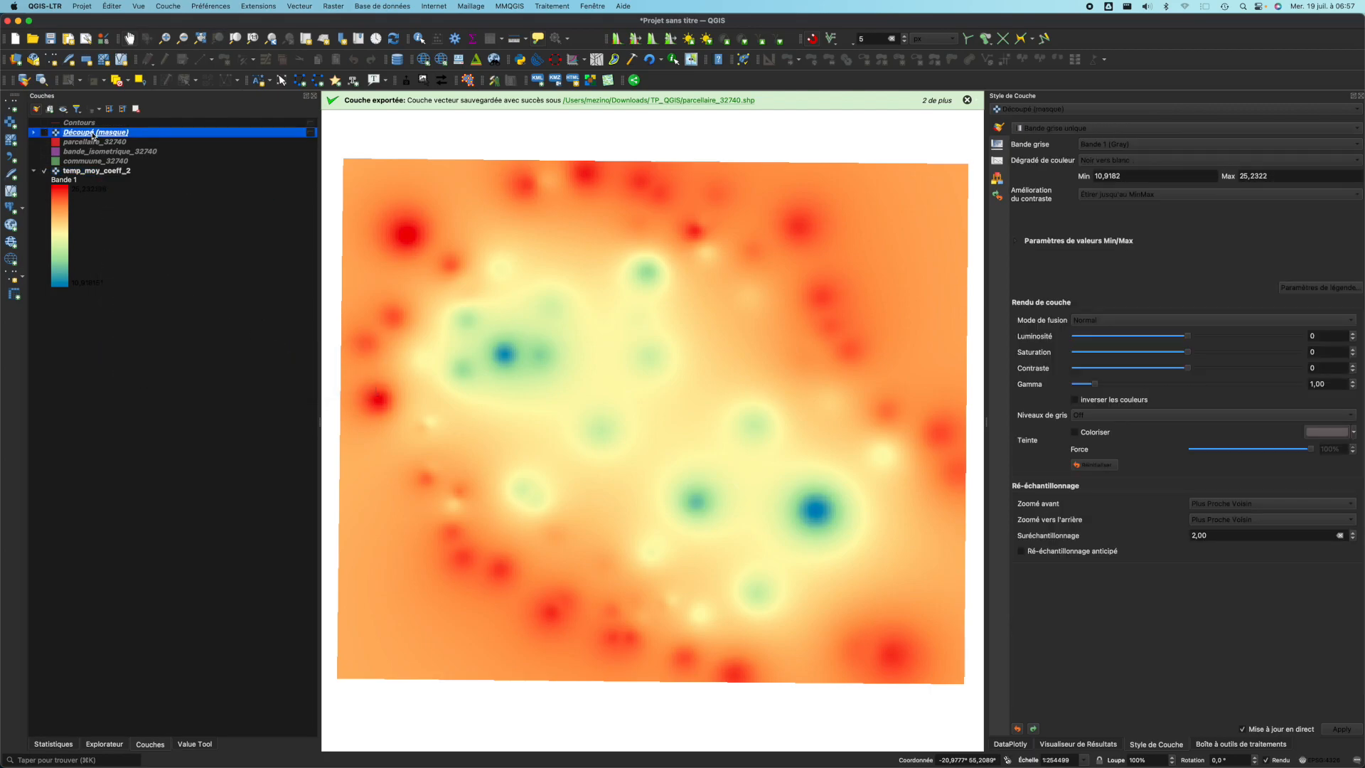
pyautogui.rightClick(93, 135)
pyautogui.moveTo(187, 337)
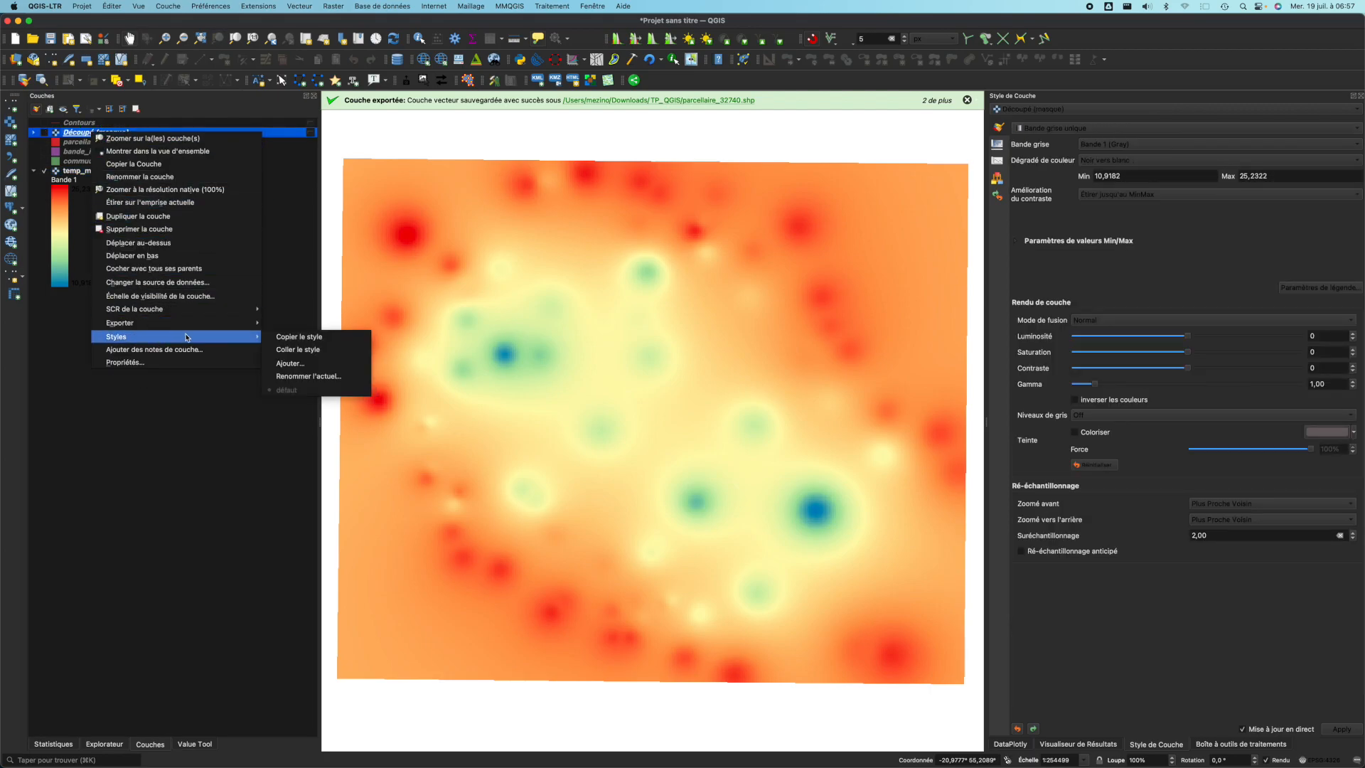
pyautogui.click(278, 349)
pyautogui.click(42, 172)
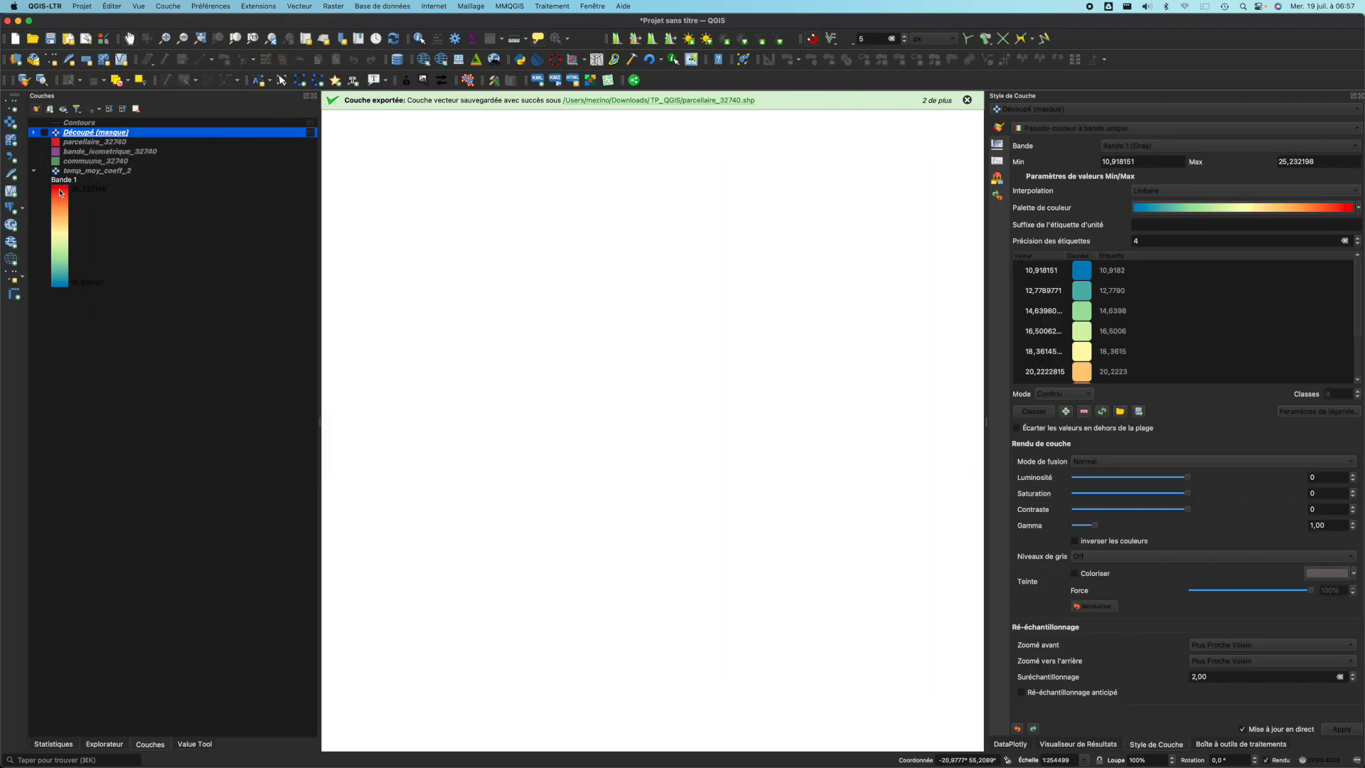
pyautogui.click(44, 132)
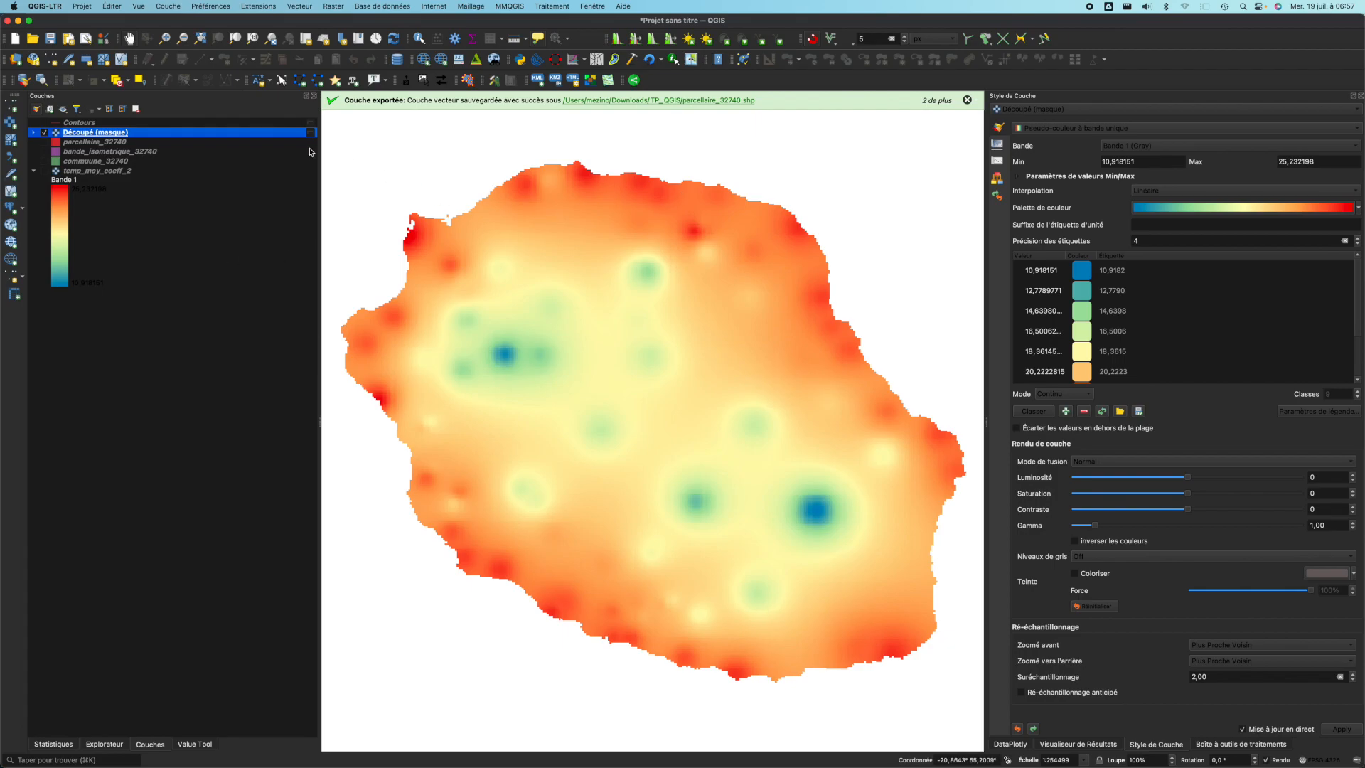
# Export Découpé (masque) as a raw-data GeoTIFF named tmoy_reunion in the TP_QGIS folder, adding it to the map.
pyautogui.rightClick(138, 133)
pyautogui.moveTo(285, 310)
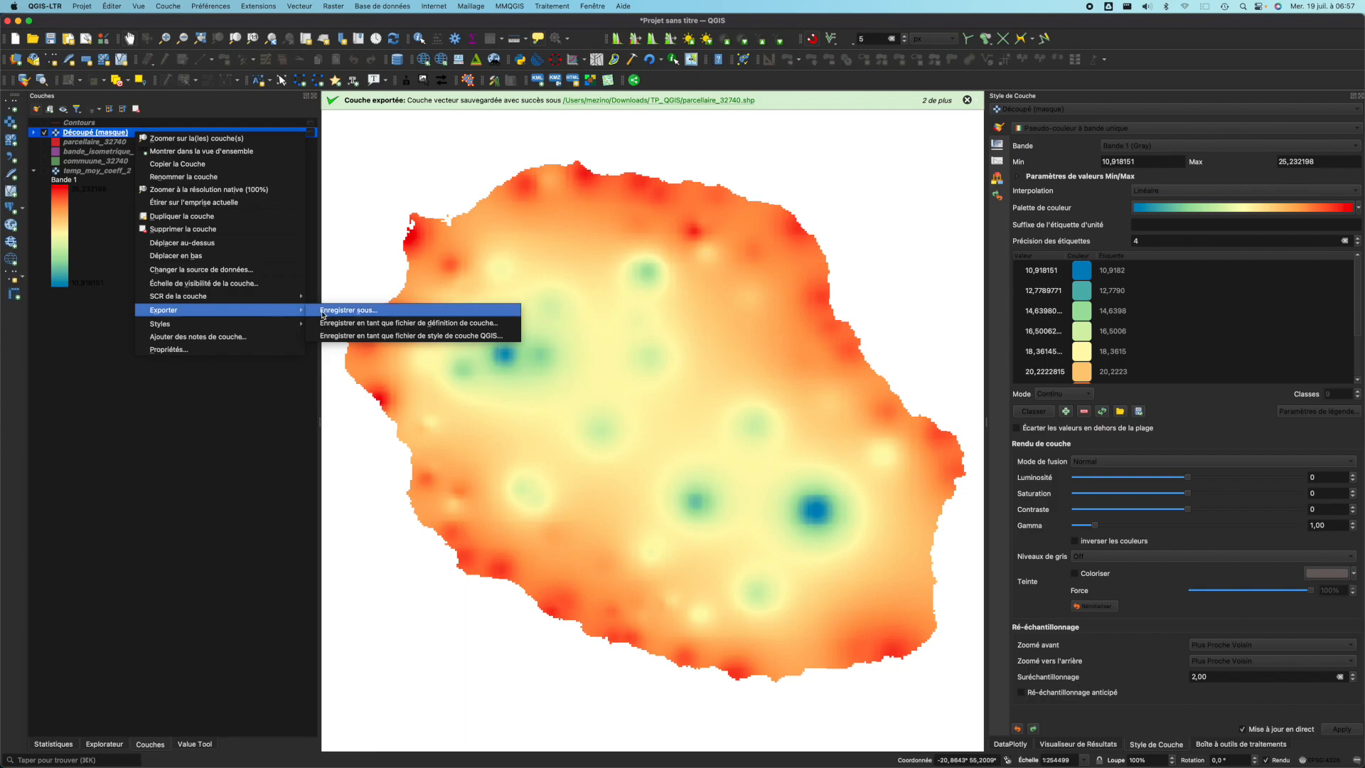
pyautogui.click(348, 311)
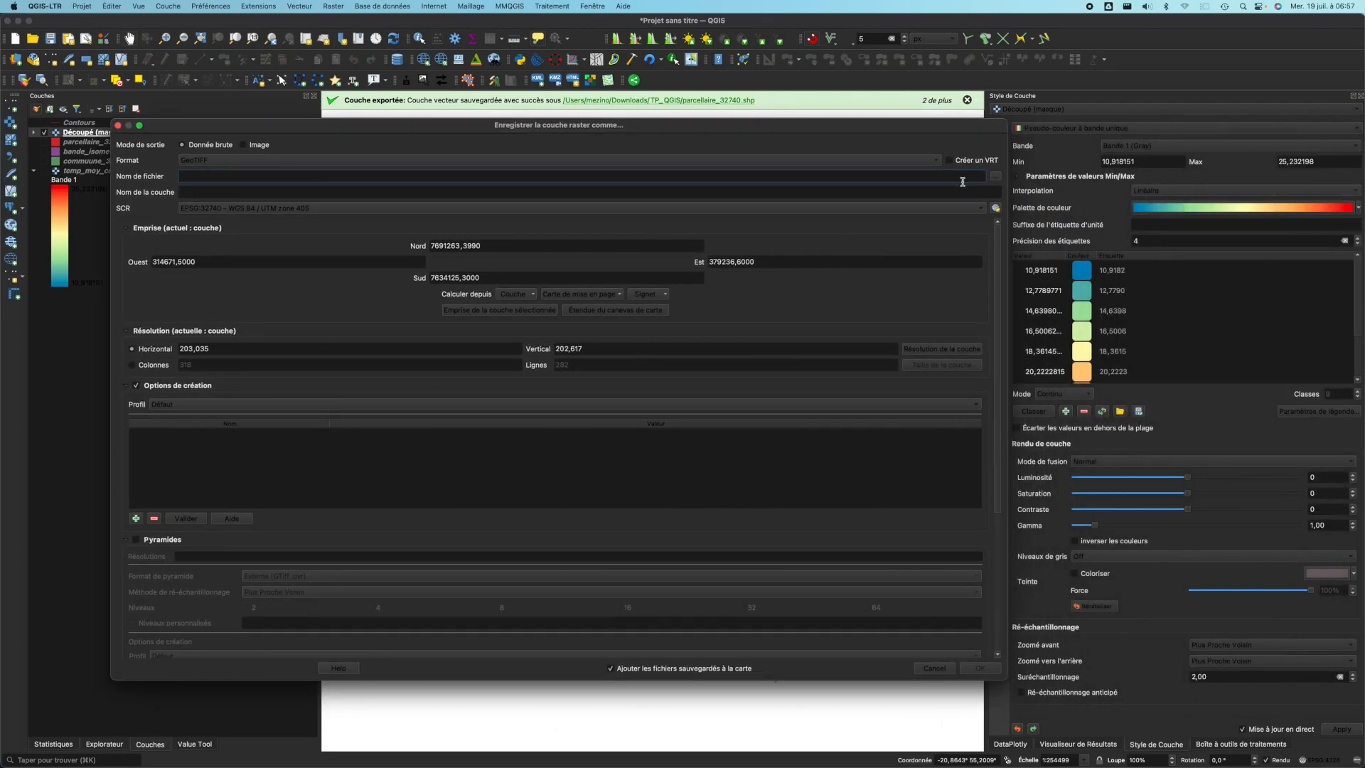
pyautogui.click(996, 177)
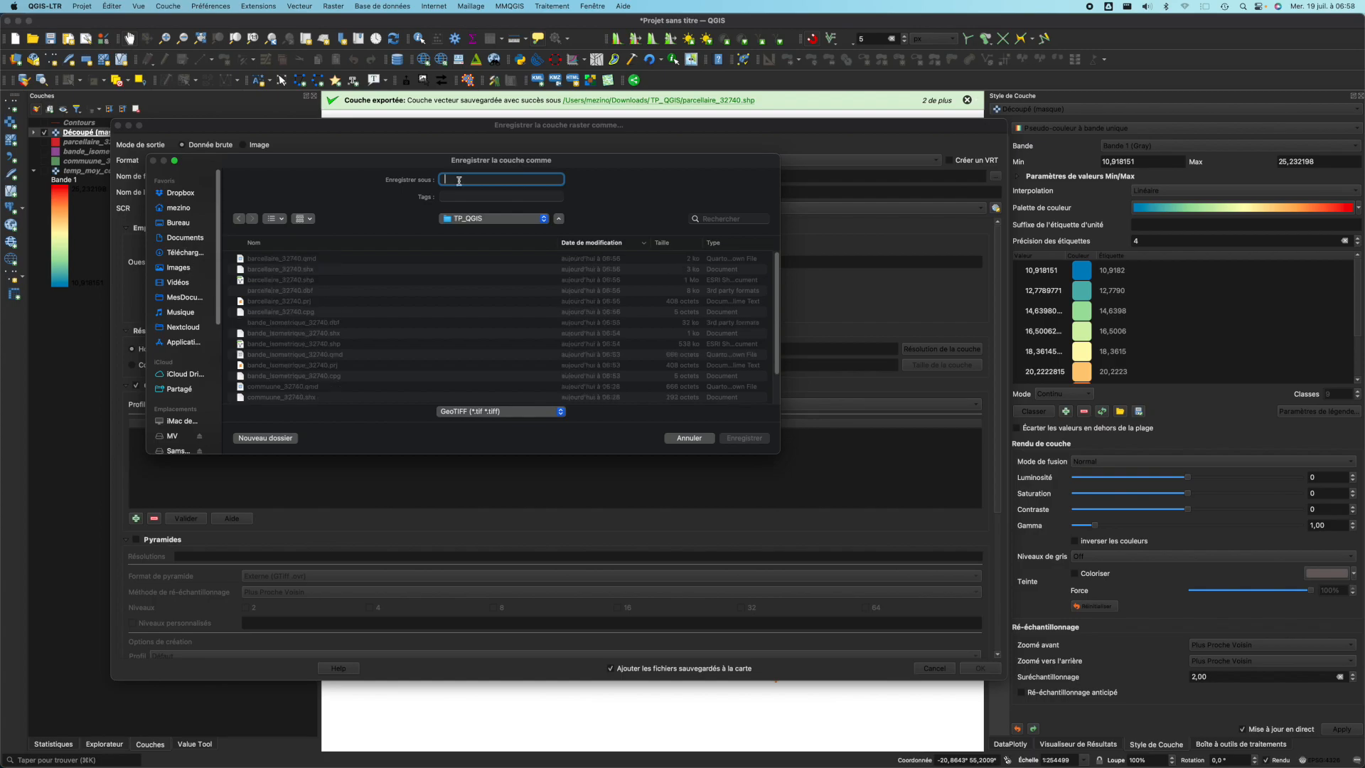
pyautogui.write('tmoy_reunion')
pyautogui.click(759, 439)
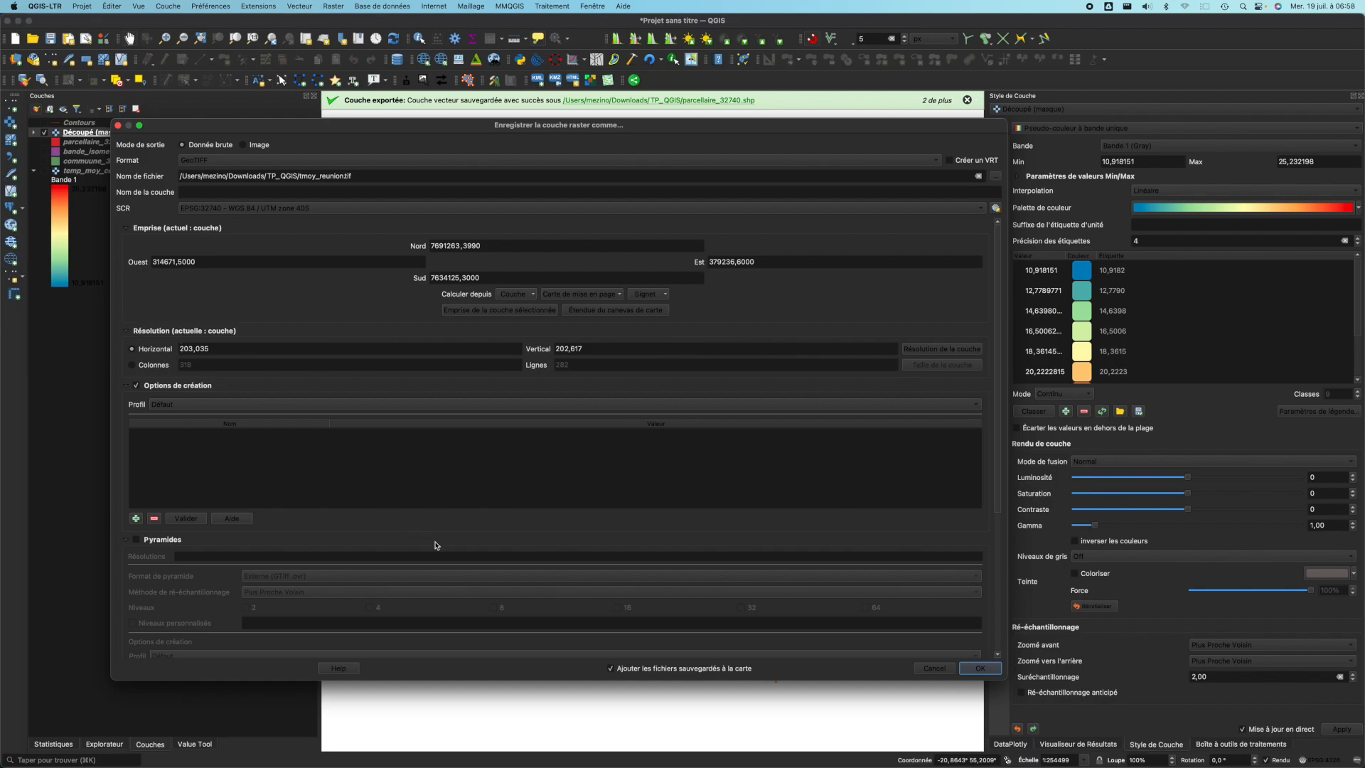
pyautogui.click(971, 672)
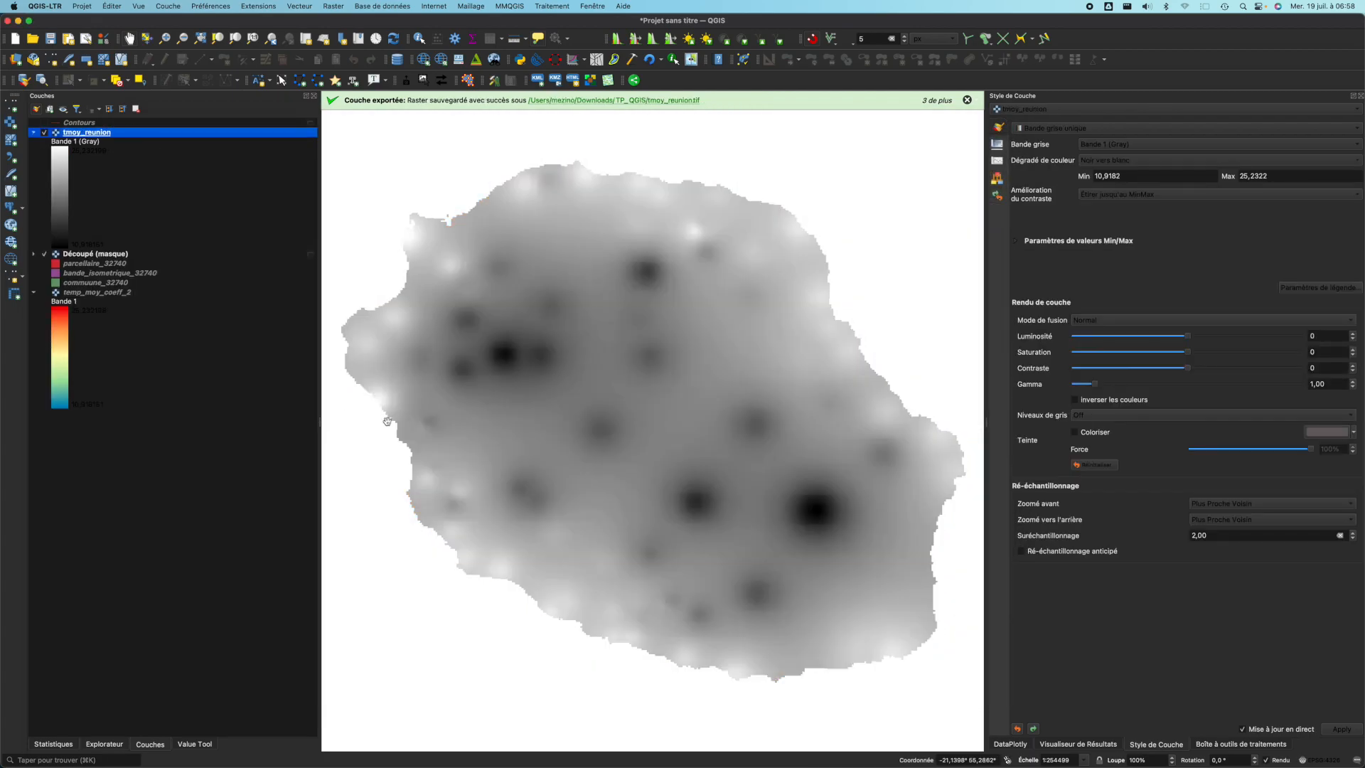
# Paste the copied inverted Spectral style onto the tmoy_reunion layer.
pyautogui.rightClick(109, 137)
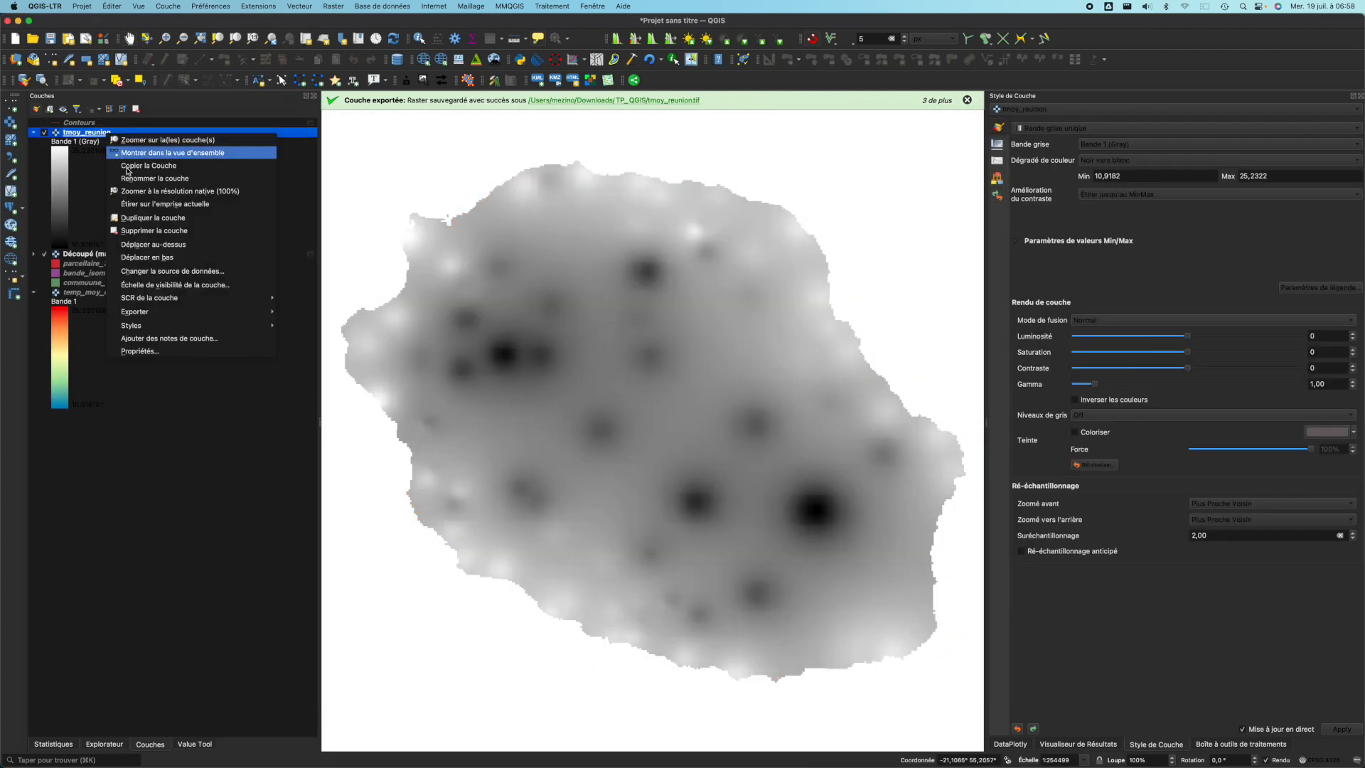
pyautogui.moveTo(213, 325)
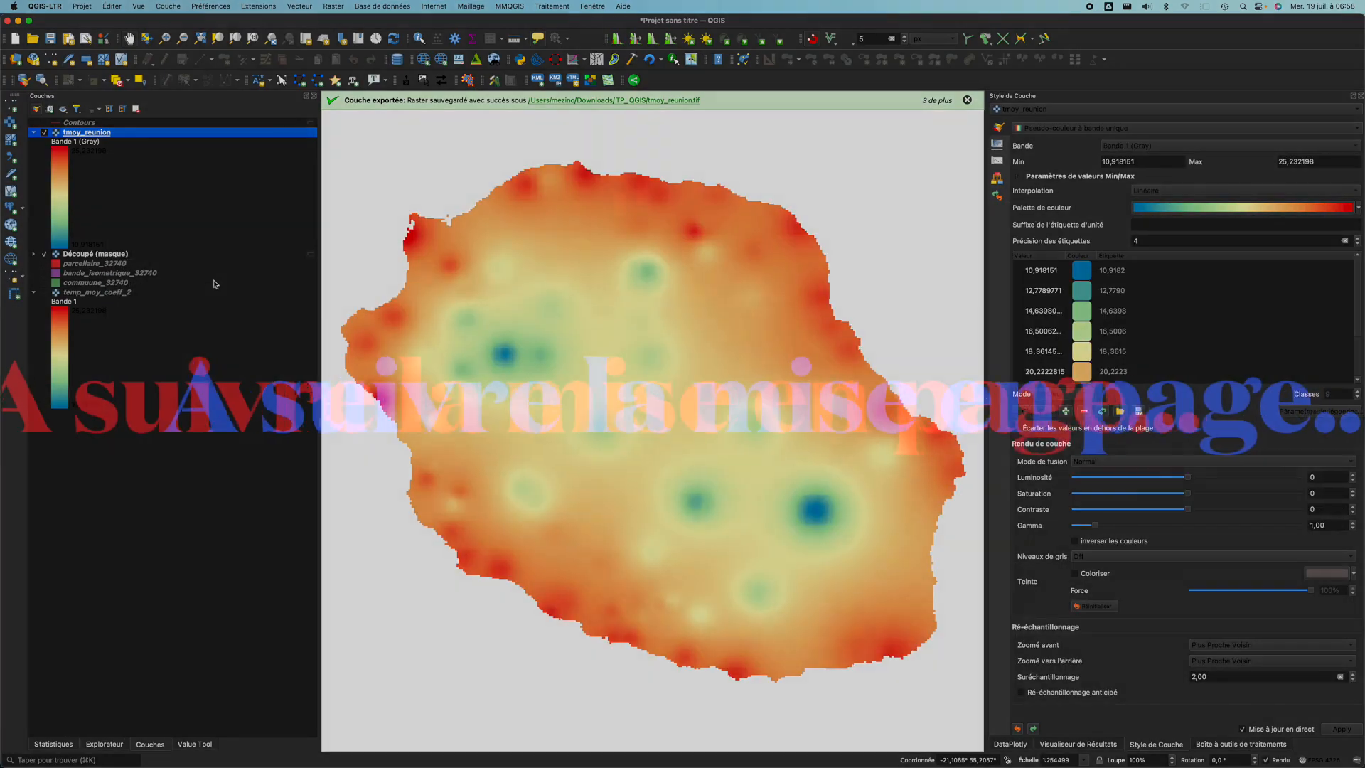